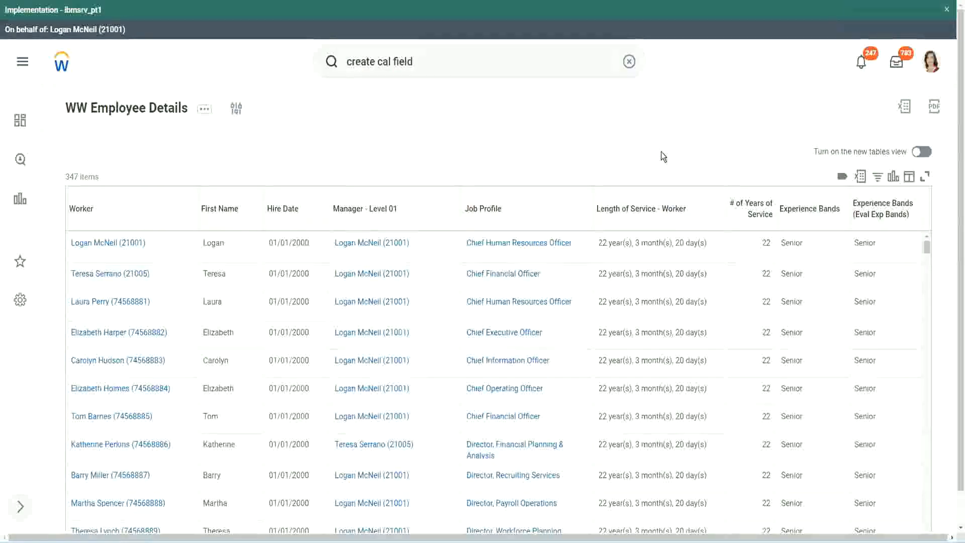
left_click(837, 238)
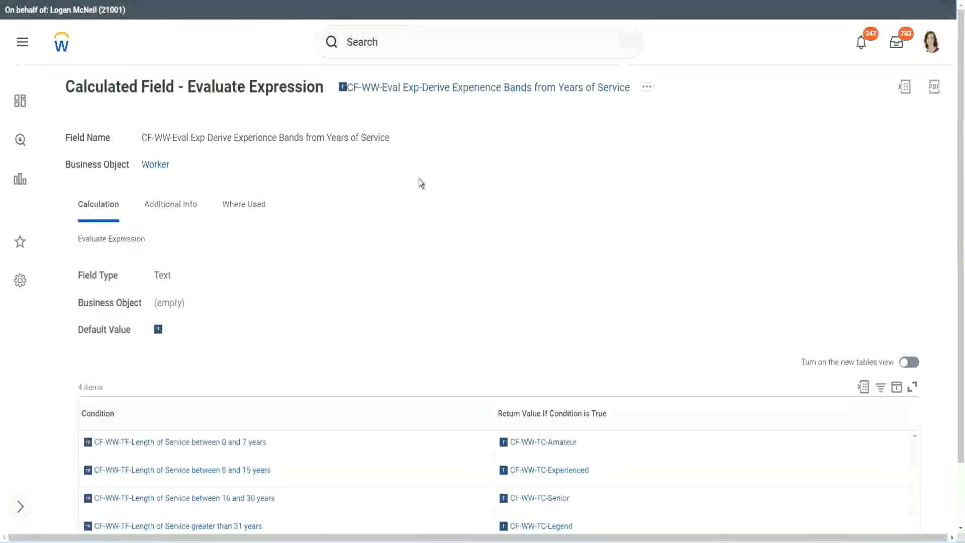
right_click(419, 93)
left_click(453, 151)
- Search for "create calc field" and open the Create Calculated Field task
left_click(387, 51)
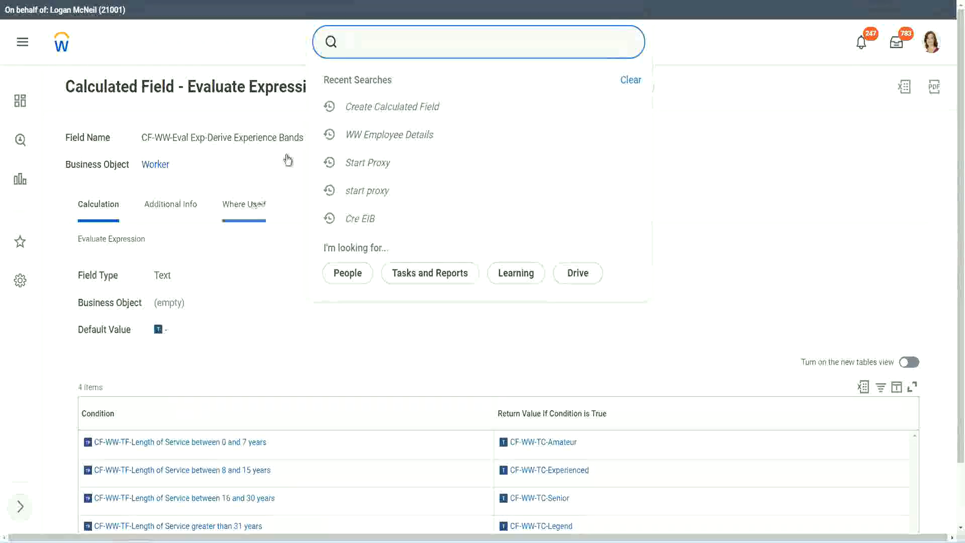
left_click(622, 99)
left_click(382, 37)
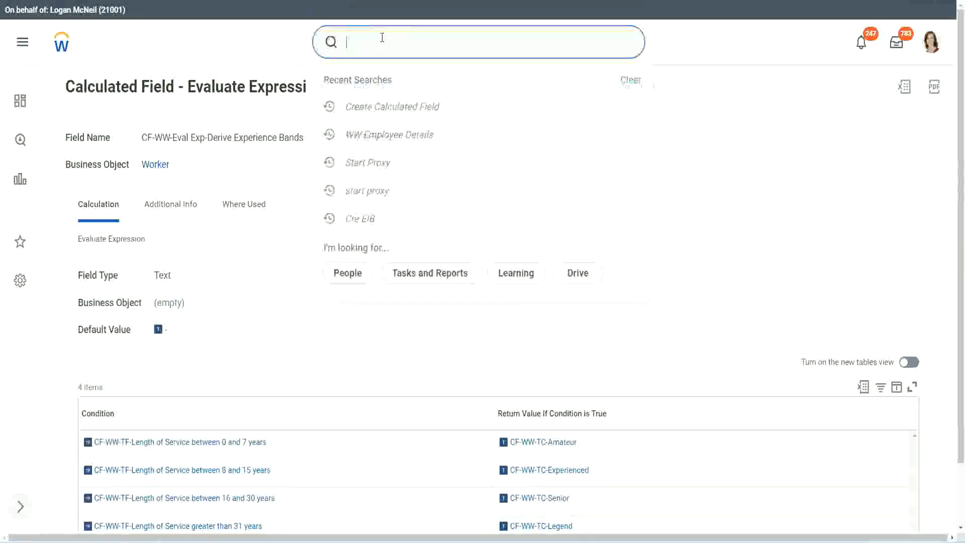
type("create calc")
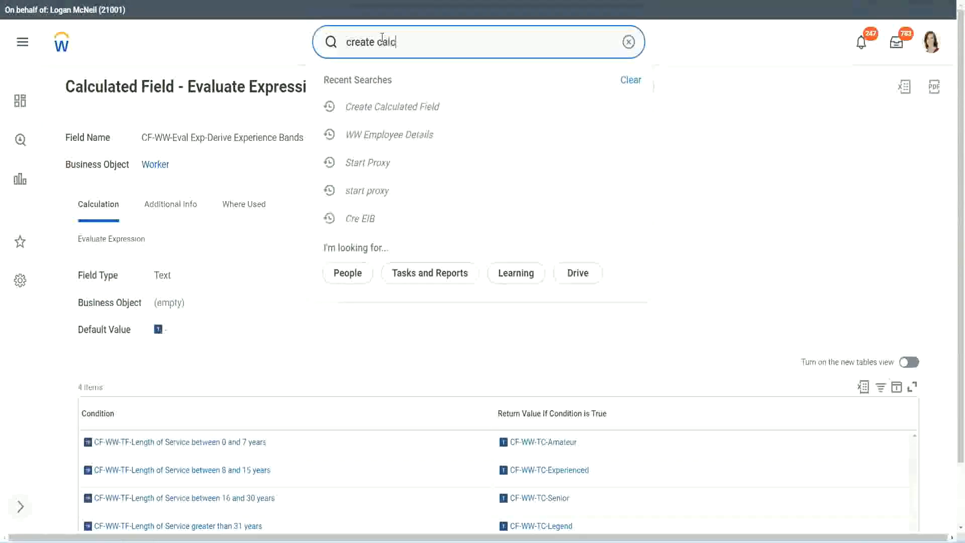
type(" field")
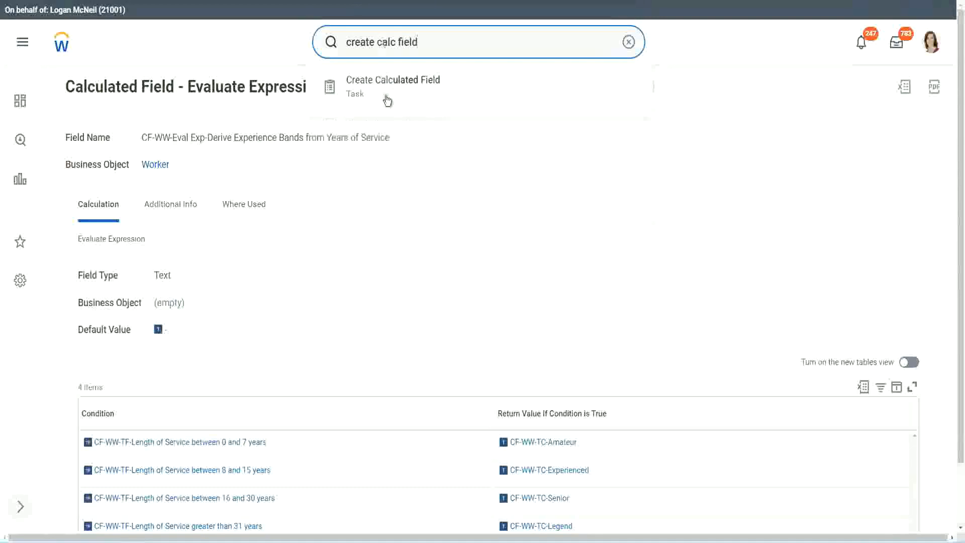
left_click(398, 92)
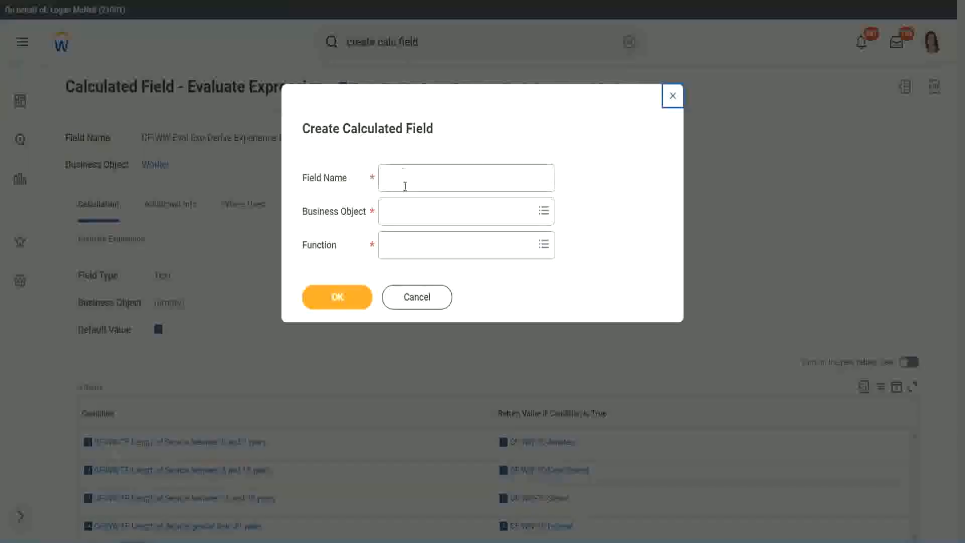
- Name the new calculated field "CF-WW-LRB-Identify Experience Bands from years of Service"
left_click(406, 179)
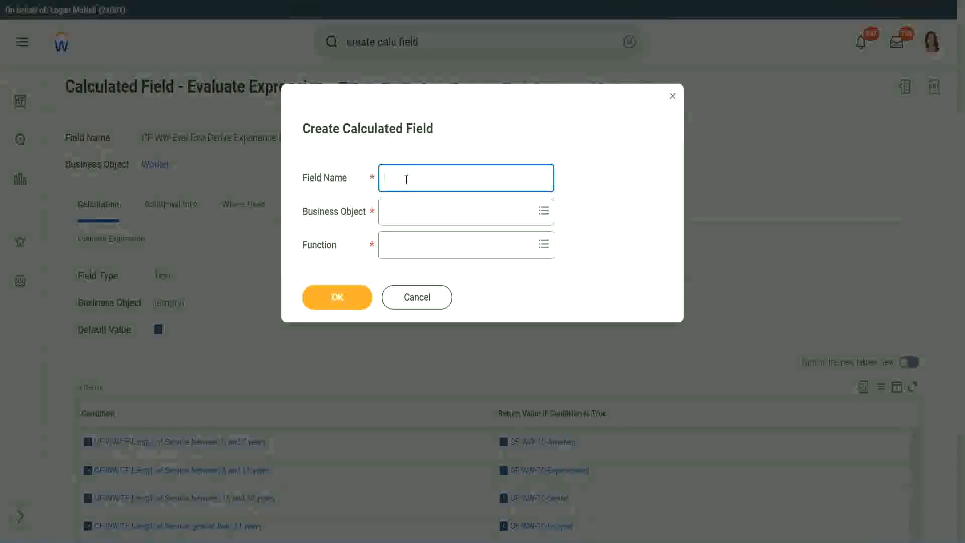
type("CF")
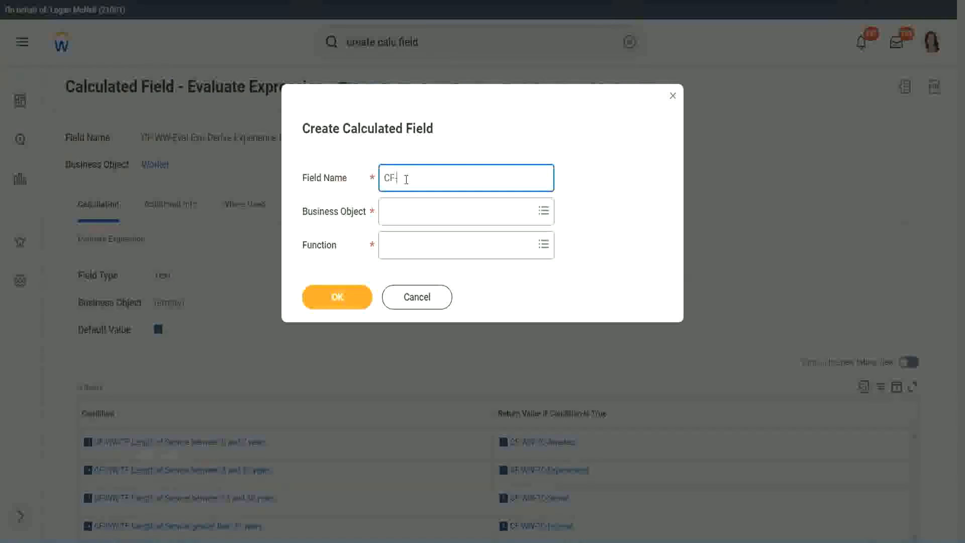
type("-WW-LRB-Identify Exe")
key("BackSpace")
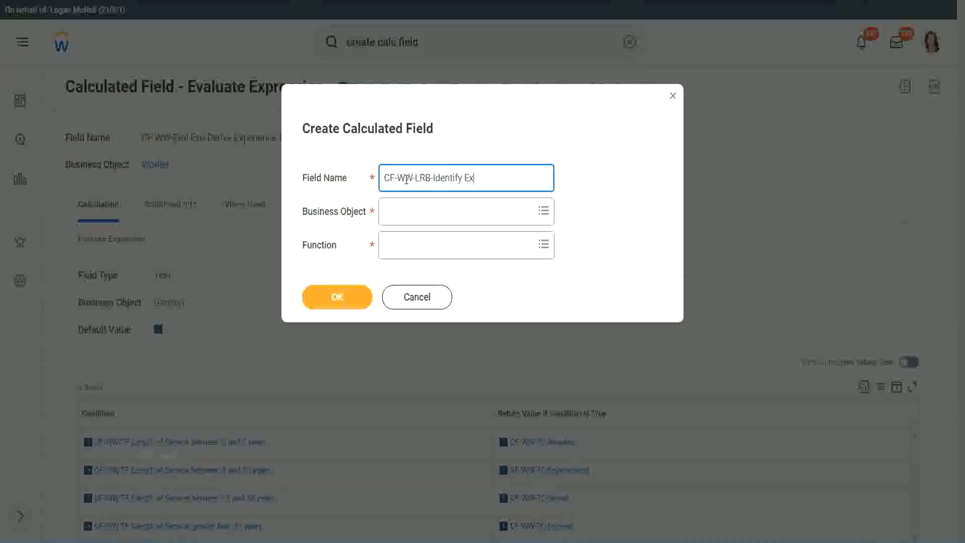
type("perience Bands from years of Service")
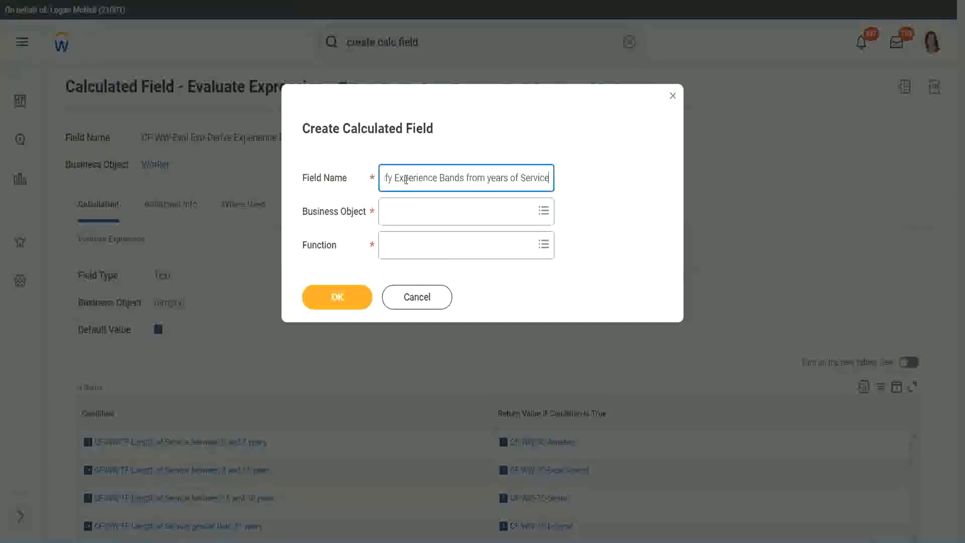
key("Tab")
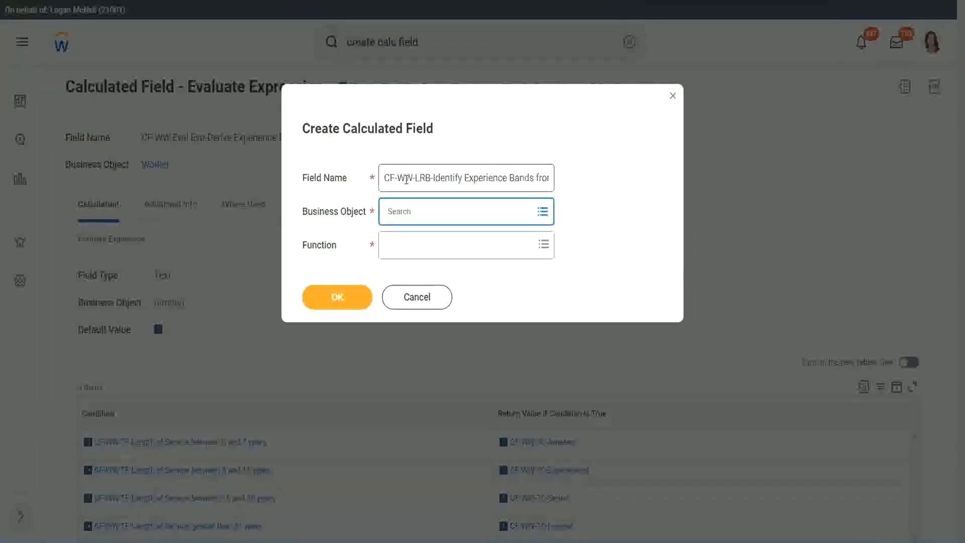
- Set the business object to Worker and the function to Lookup Range Band, and continue to the field definition
type("worker")
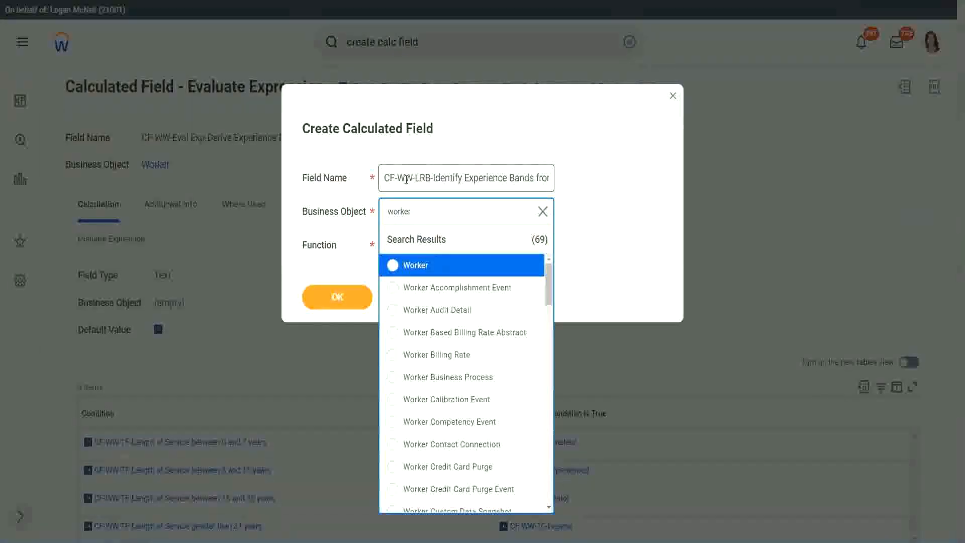
key("Return")
key("Tab")
type("lrb")
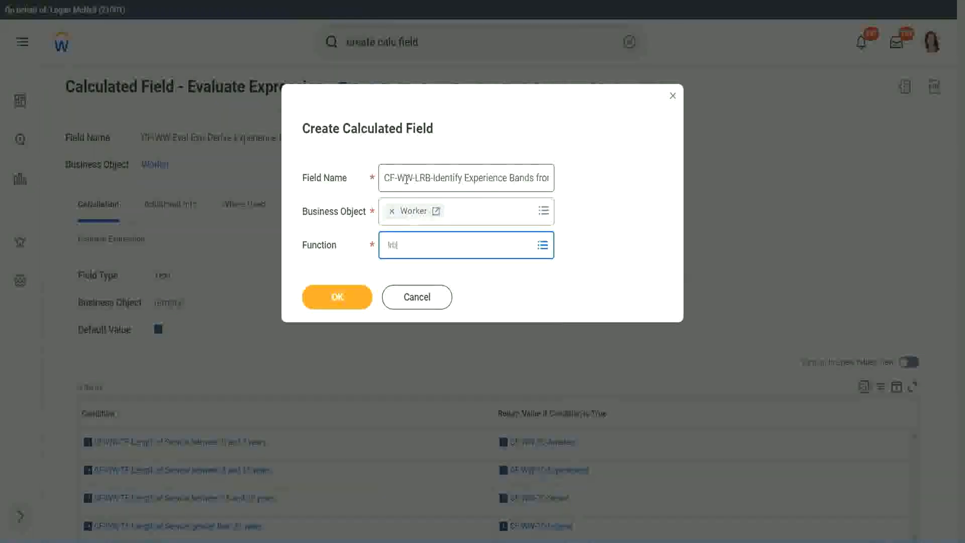
key("Return")
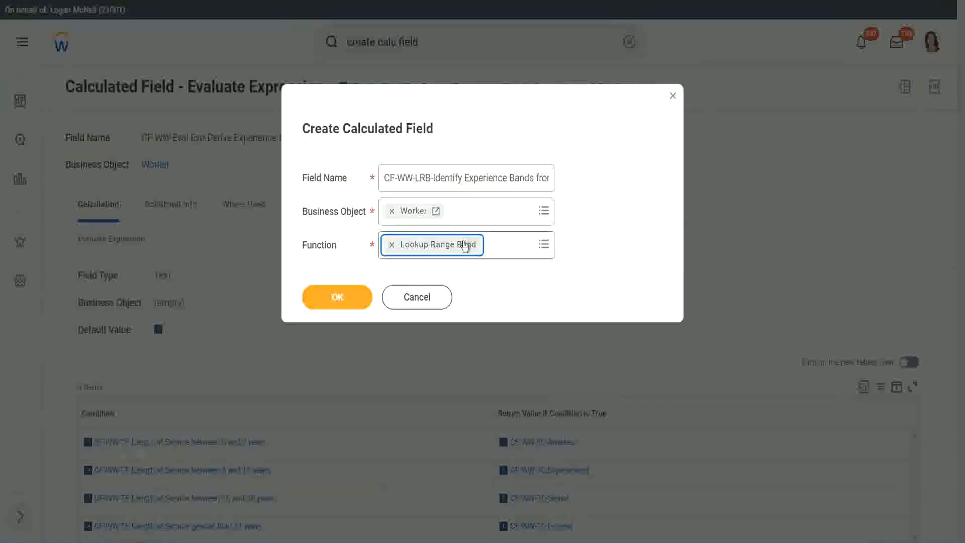
left_click(345, 297)
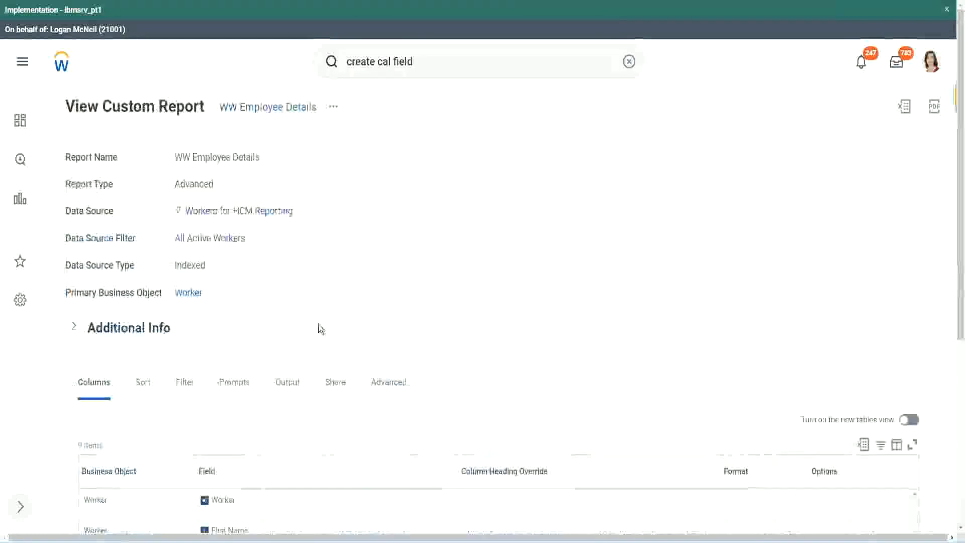
- Copy the field name "CF-WW-Convert Text To Number-Number of Years from Length of Service" from the WW Employee Details report and set it as source field
scroll(322, 327, "down", 5)
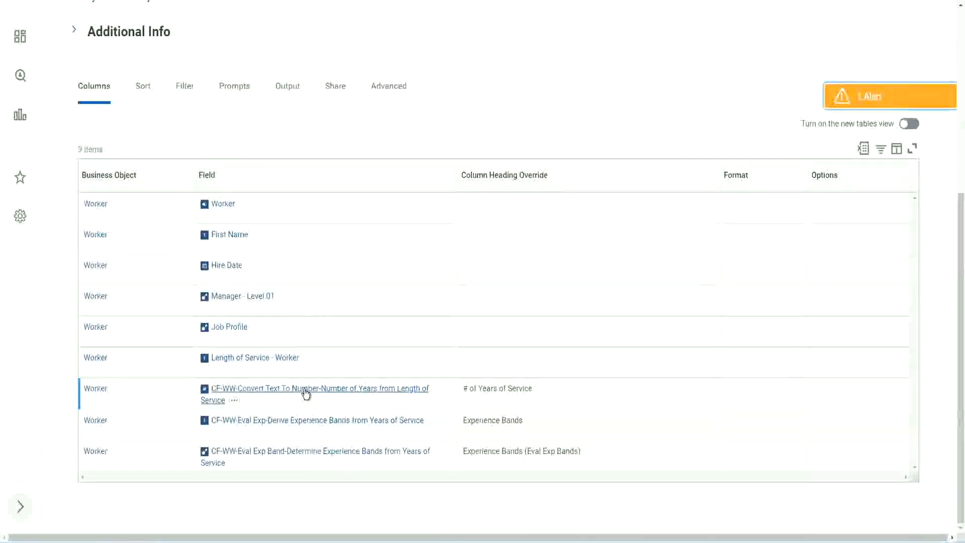
right_click(305, 396)
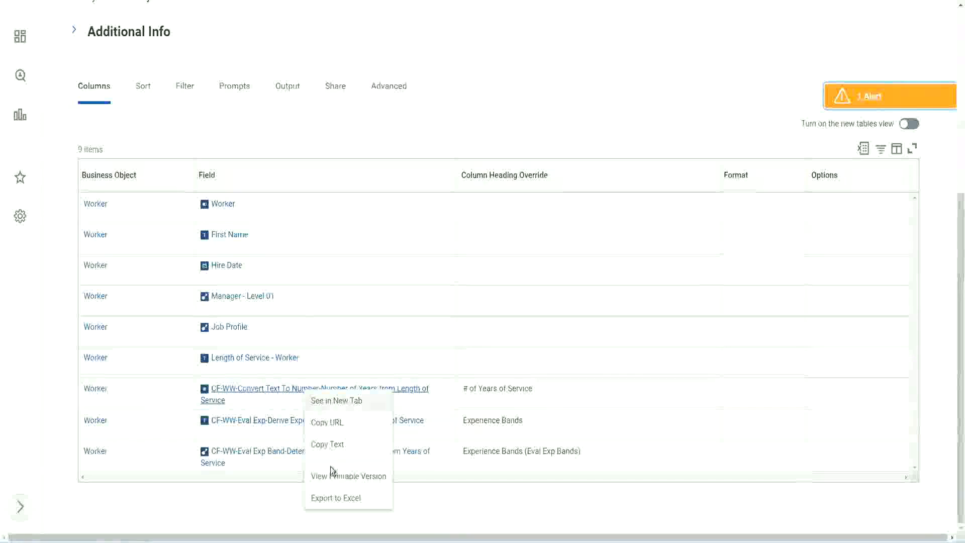
left_click(327, 445)
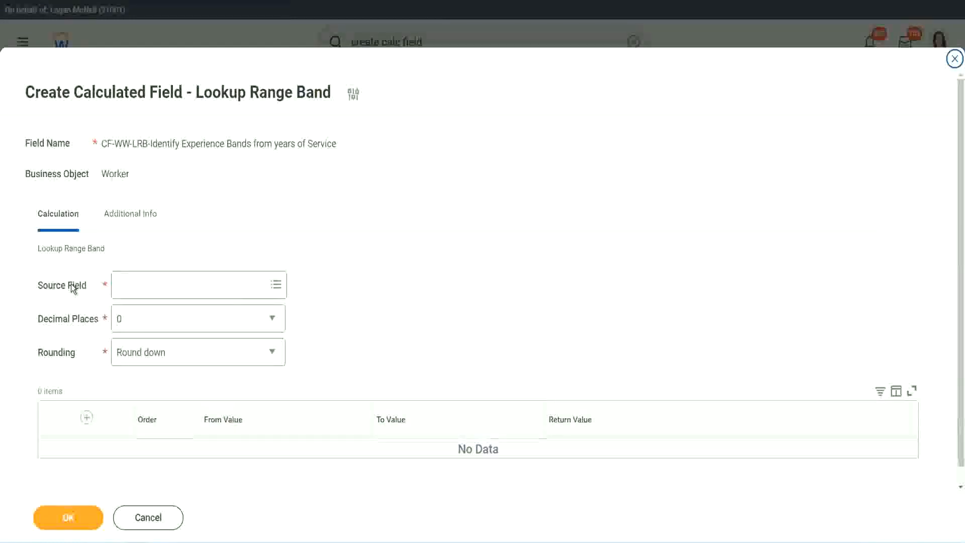
left_click(149, 285)
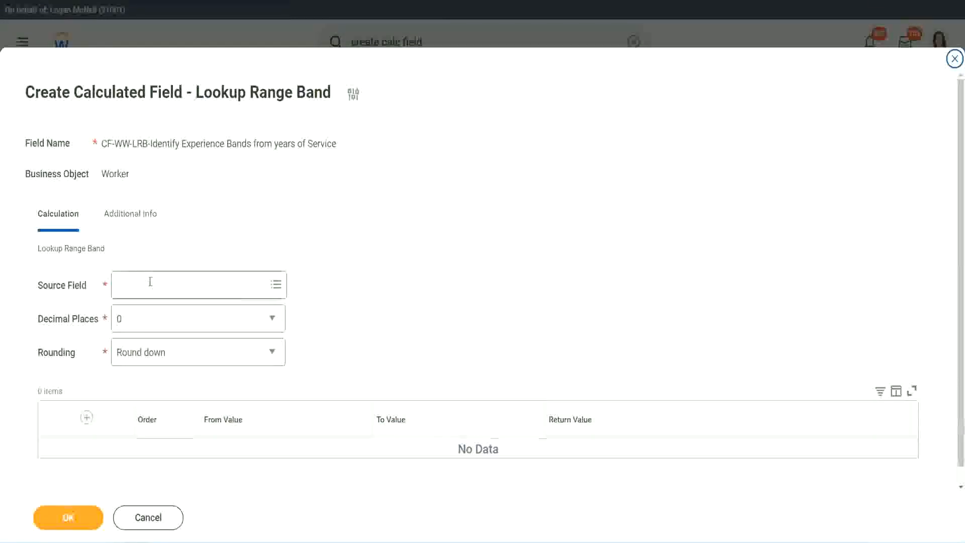
key("Return")
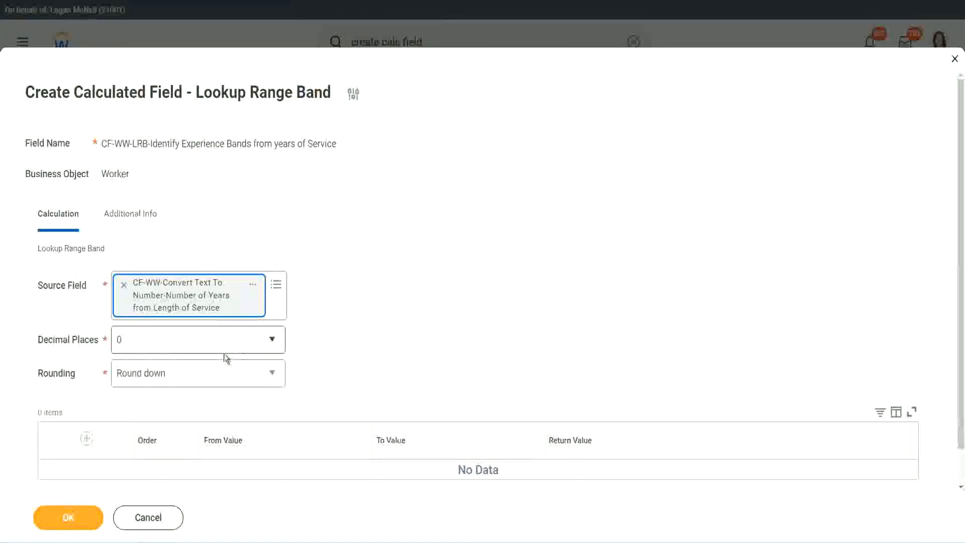
- Review the decimal places options, keeping 0, and set the rounding to Round
left_click(188, 345)
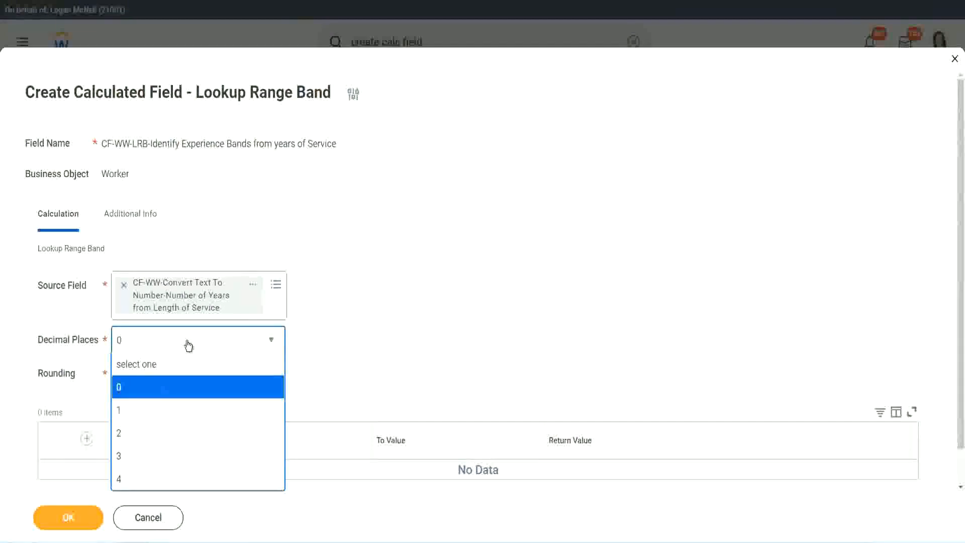
left_click(377, 332)
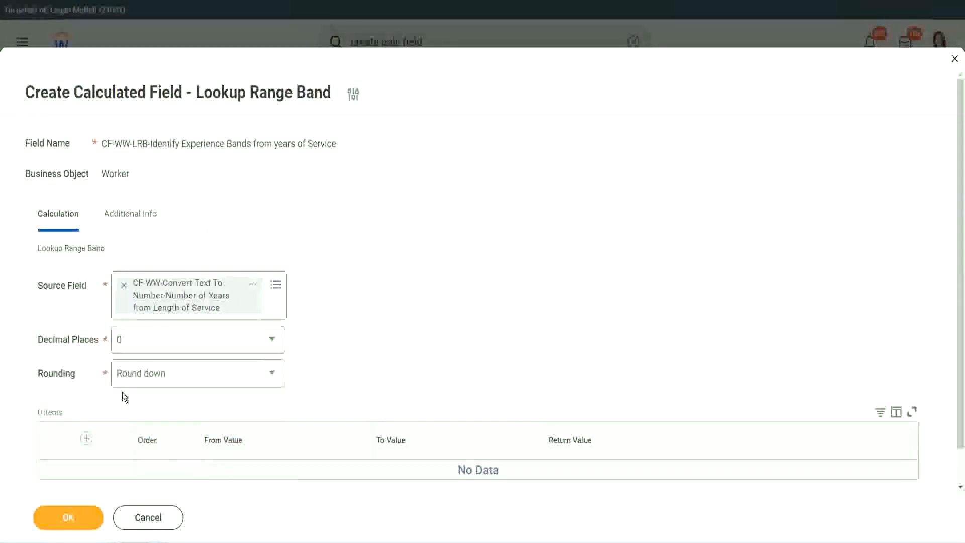
left_click(155, 376)
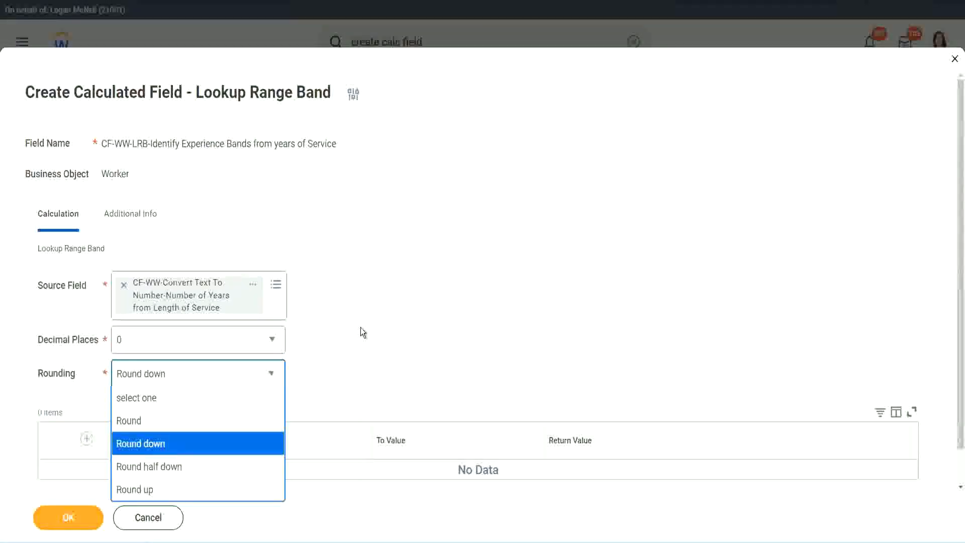
left_click(339, 371)
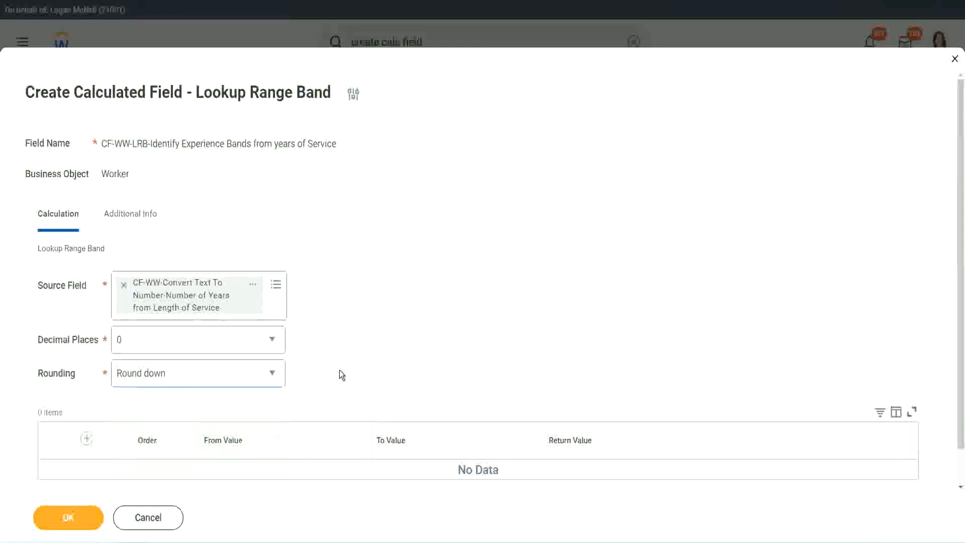
left_click(162, 372)
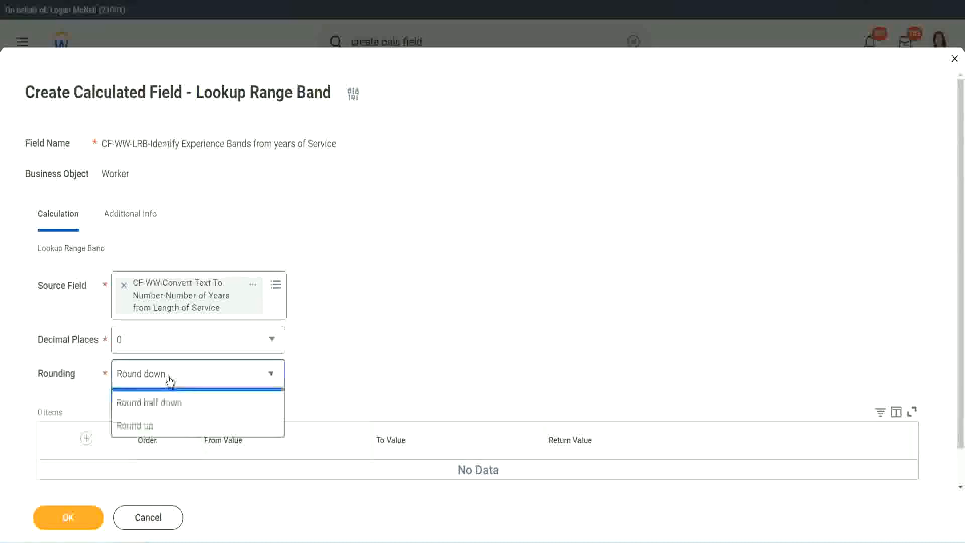
left_click(162, 421)
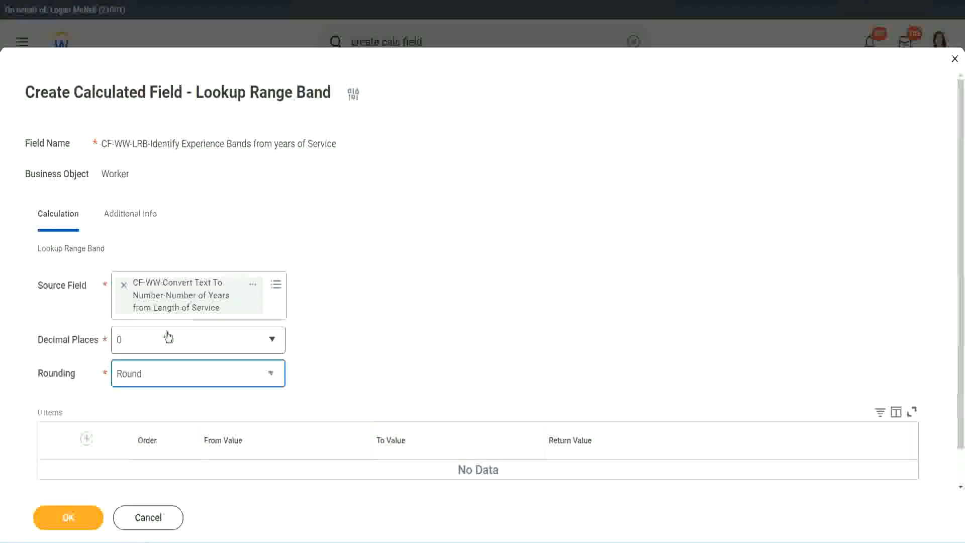
- Add a range row from 0 to 7 with the return value "Amateur"
left_click(89, 439)
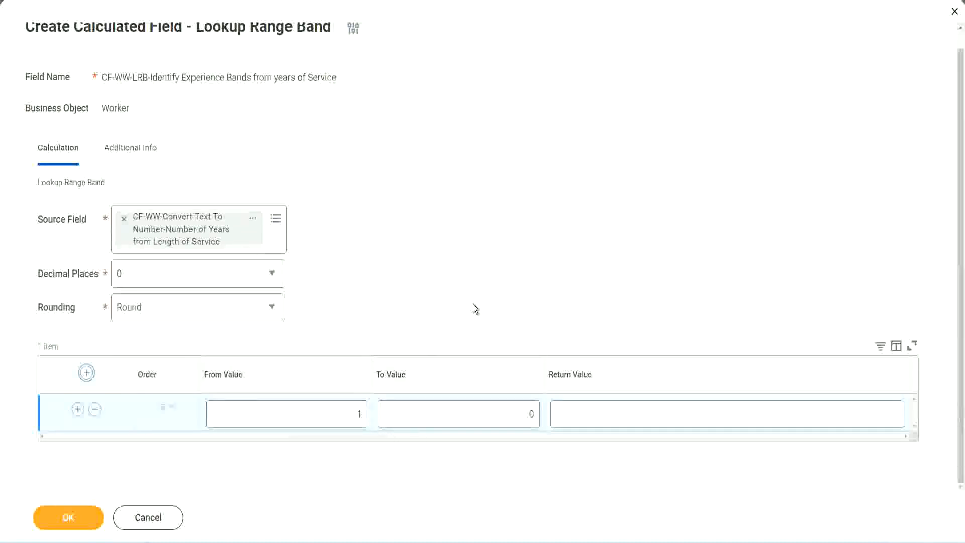
left_click(352, 417)
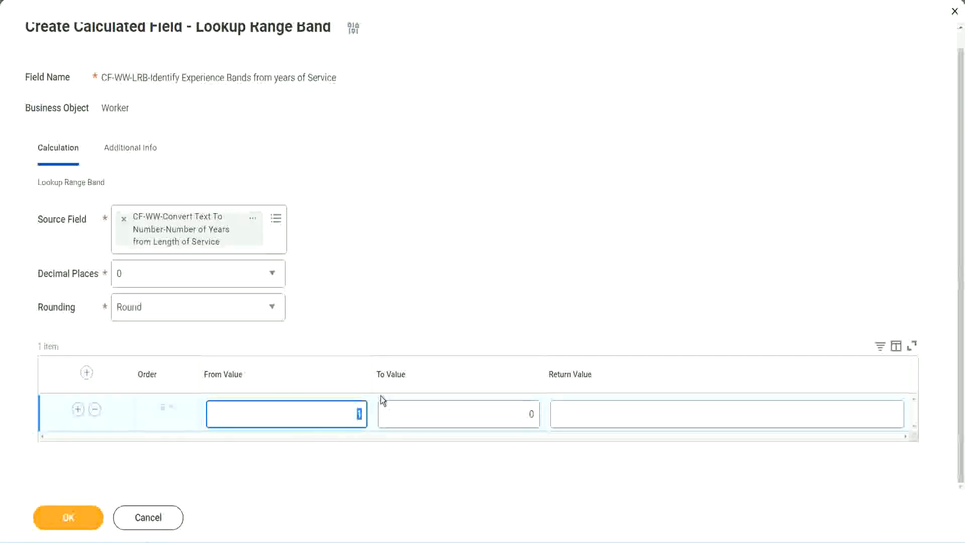
type("0")
key("Tab")
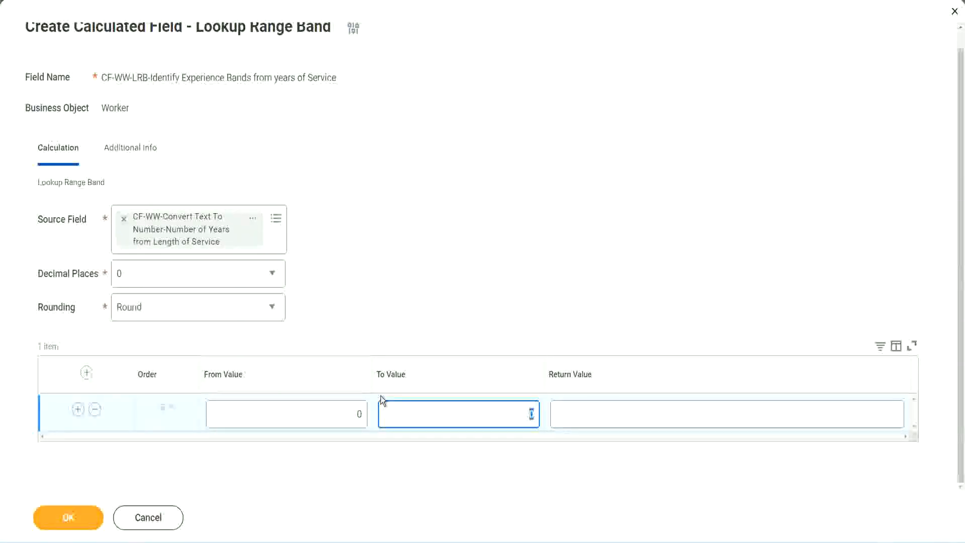
type("7")
key("Tab")
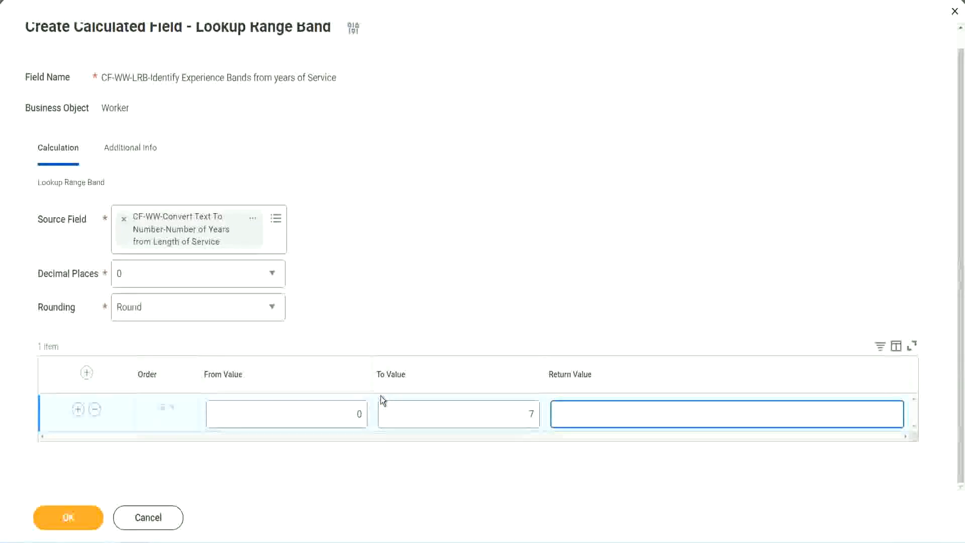
type("Amateur")
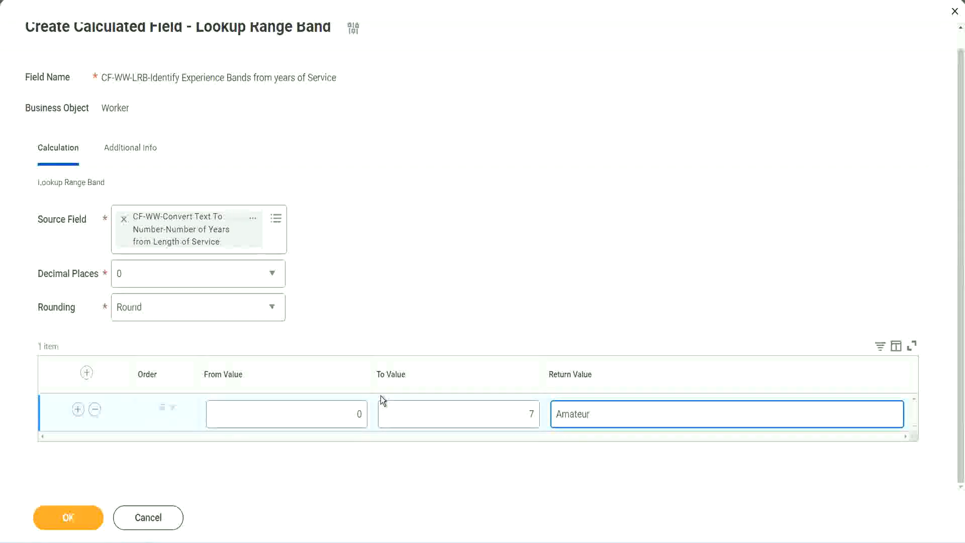
left_click(333, 422)
left_click(517, 406)
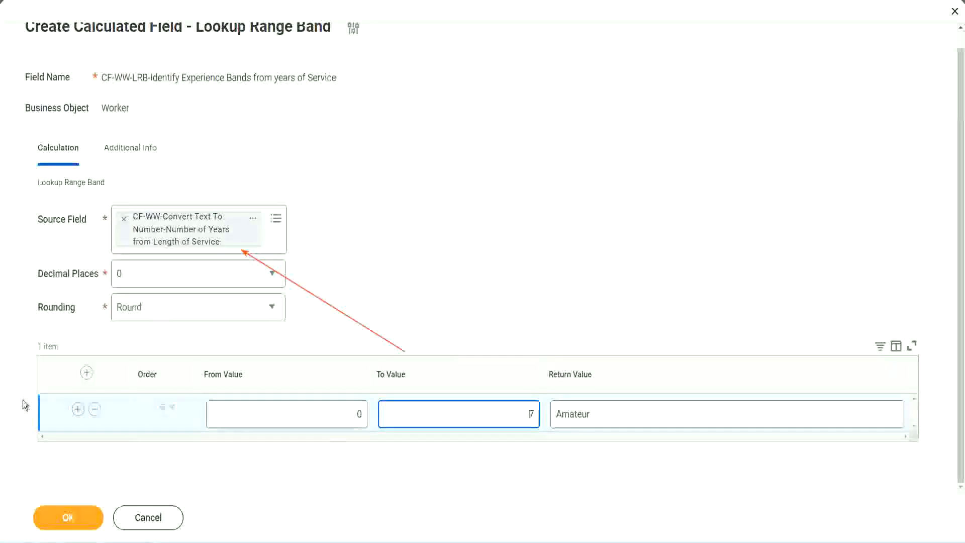
- Add a second range row from 8 to 15 with the return value "Experienced"
left_click(77, 410)
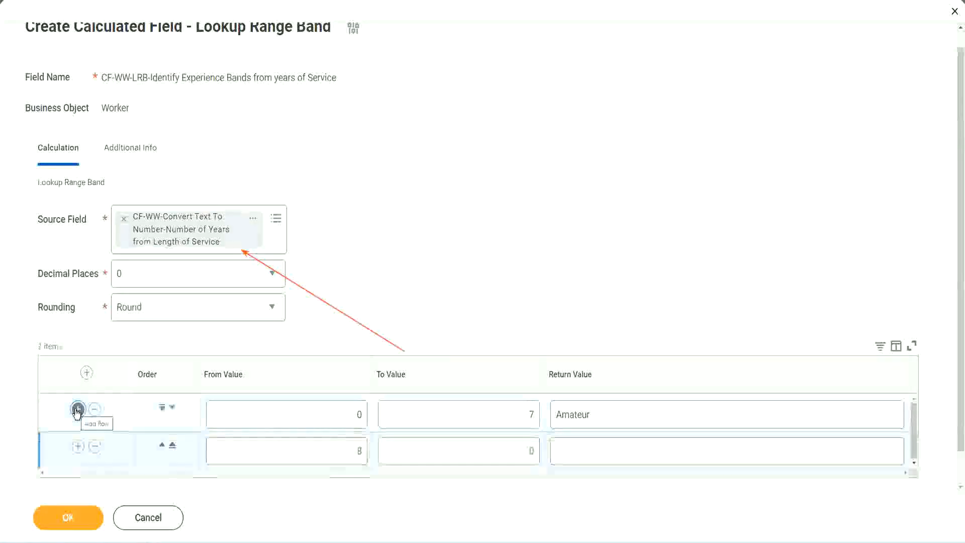
left_click(366, 451)
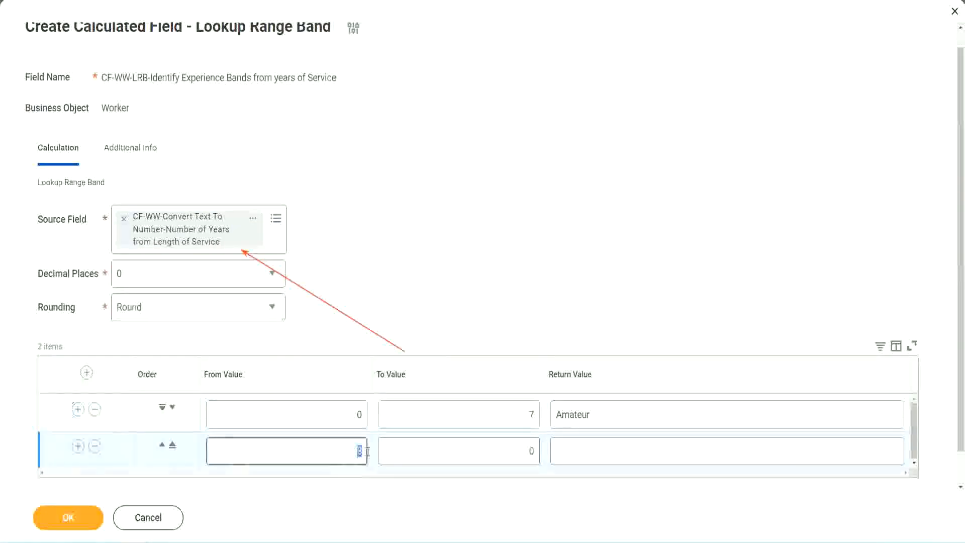
left_click(348, 422)
key("Tab")
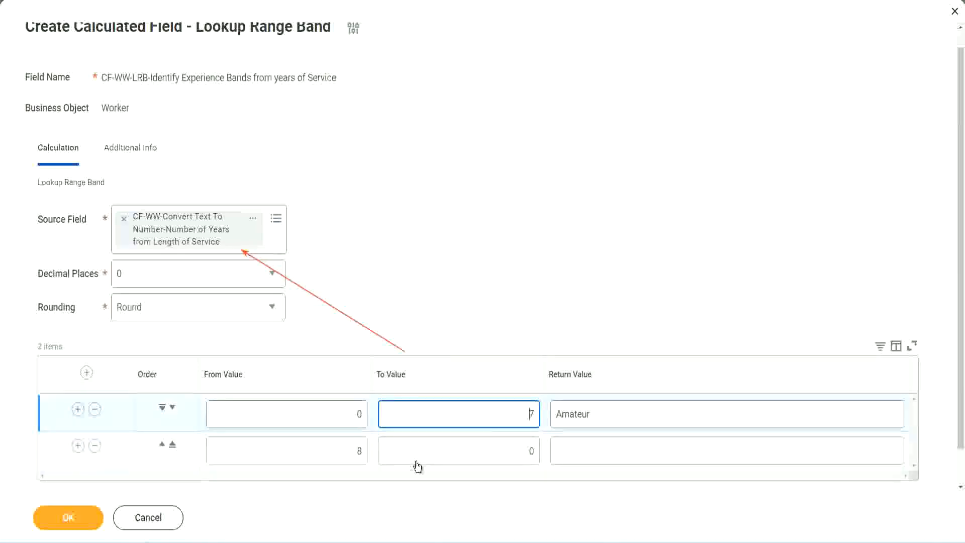
left_click(342, 452)
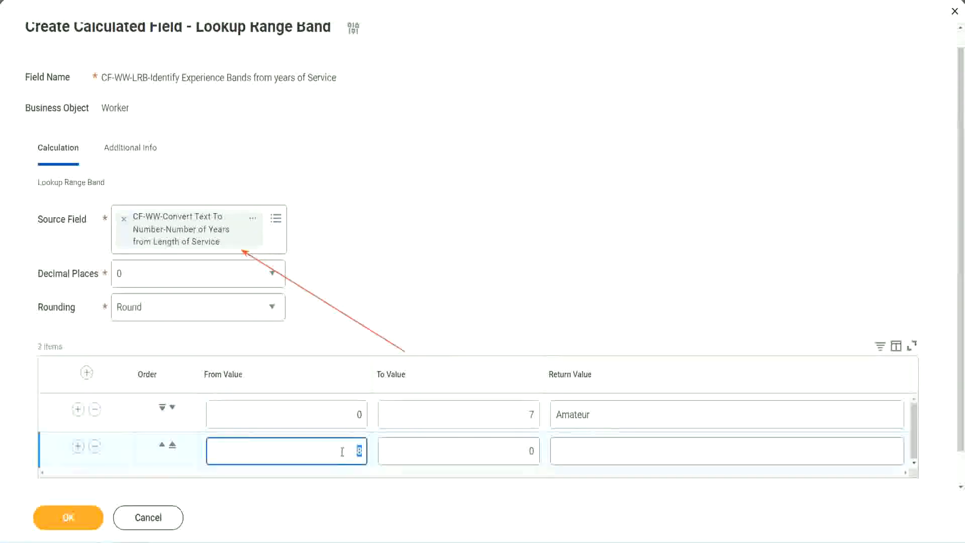
left_click(342, 452)
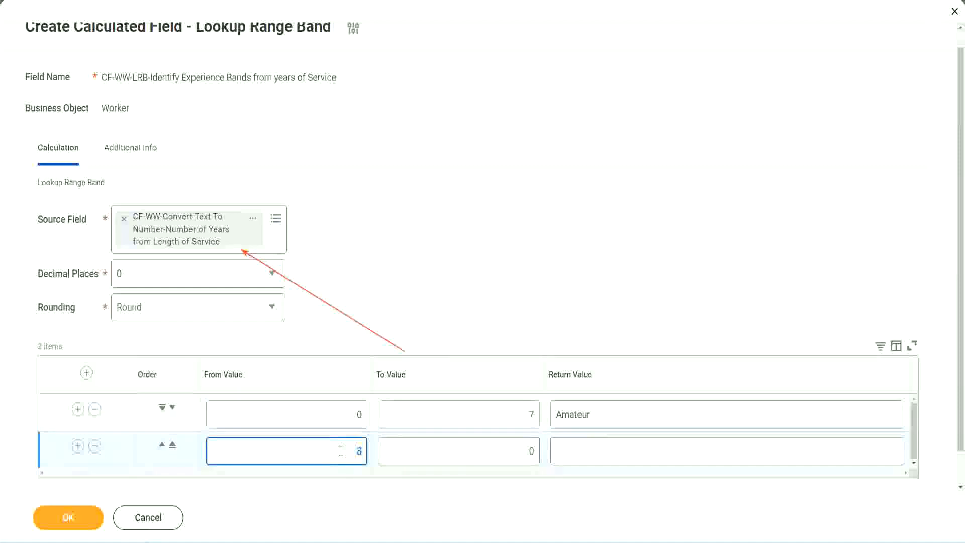
left_click(523, 451)
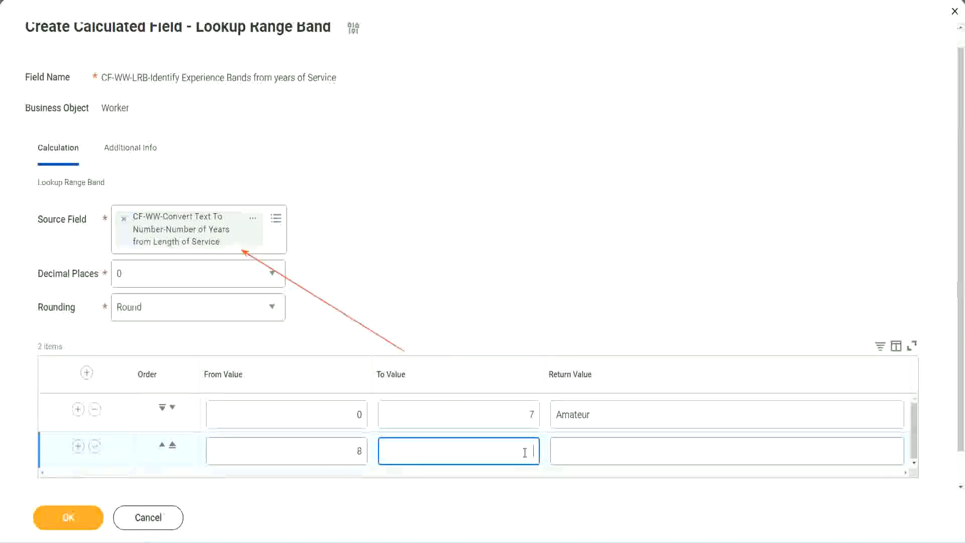
type("15")
left_click(595, 448)
type("Ex")
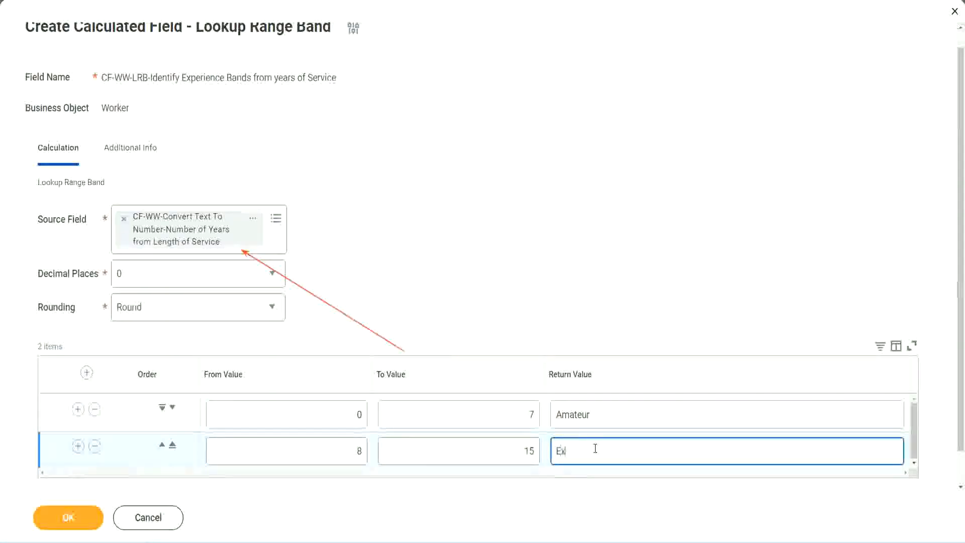
type("perienced")
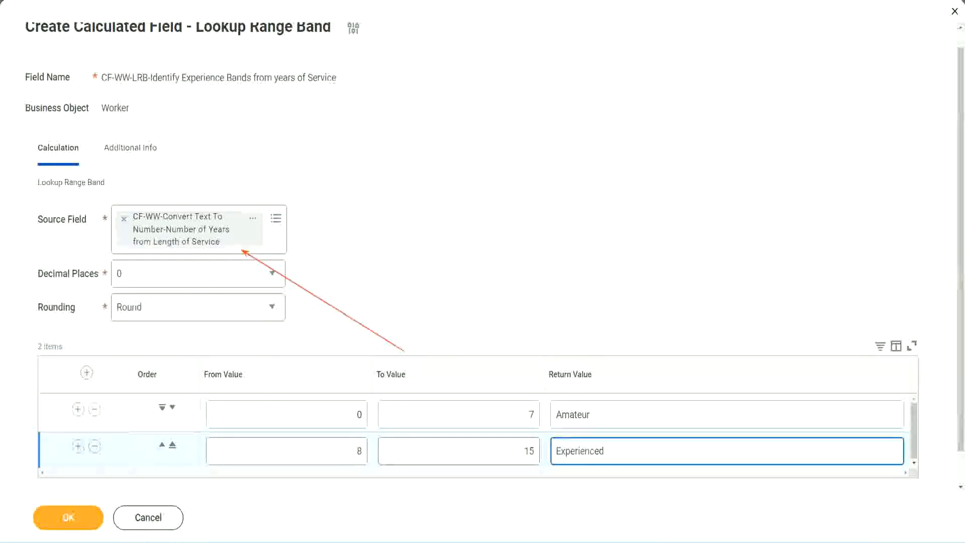
- Add a third range row from 16 to 30 with the return value "Senior"
left_click(78, 447)
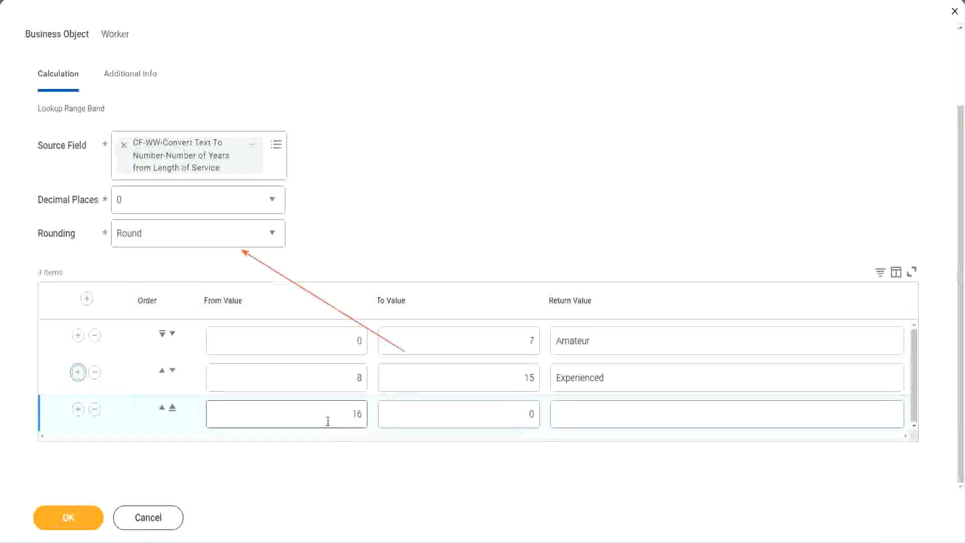
left_click(485, 415)
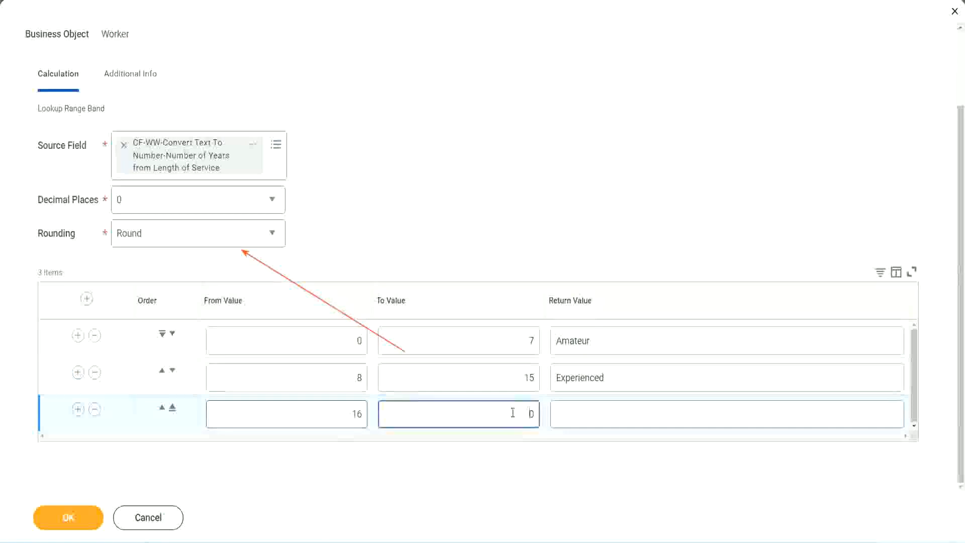
type("3")
key("Tab")
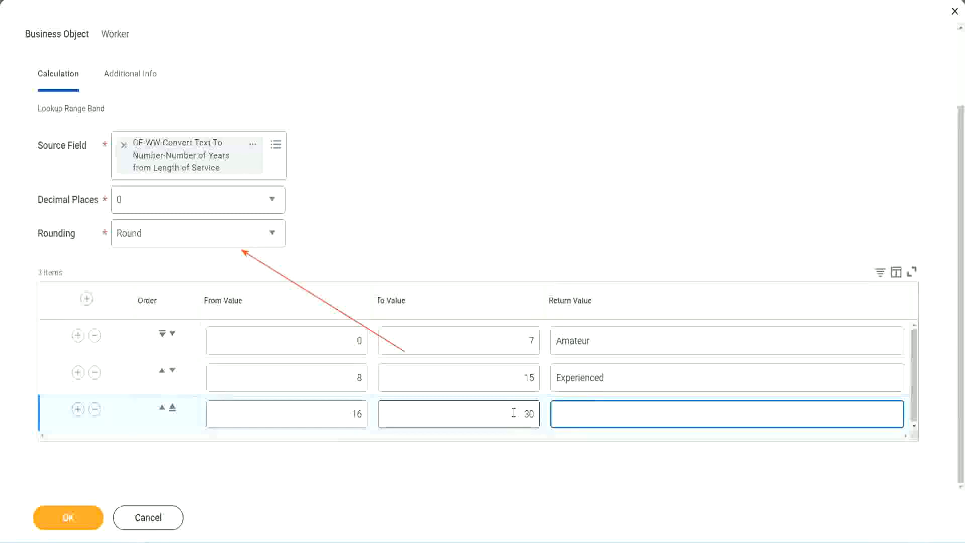
type("Senior")
- Add a fourth range row from 31 to 1000 with the return value "Legend"
left_click(78, 409)
double_click(326, 407)
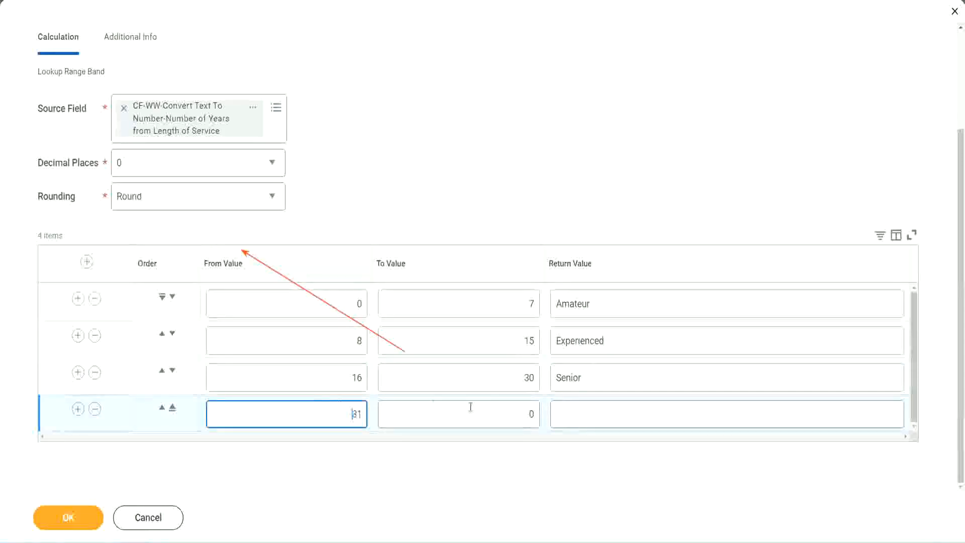
left_click(520, 414)
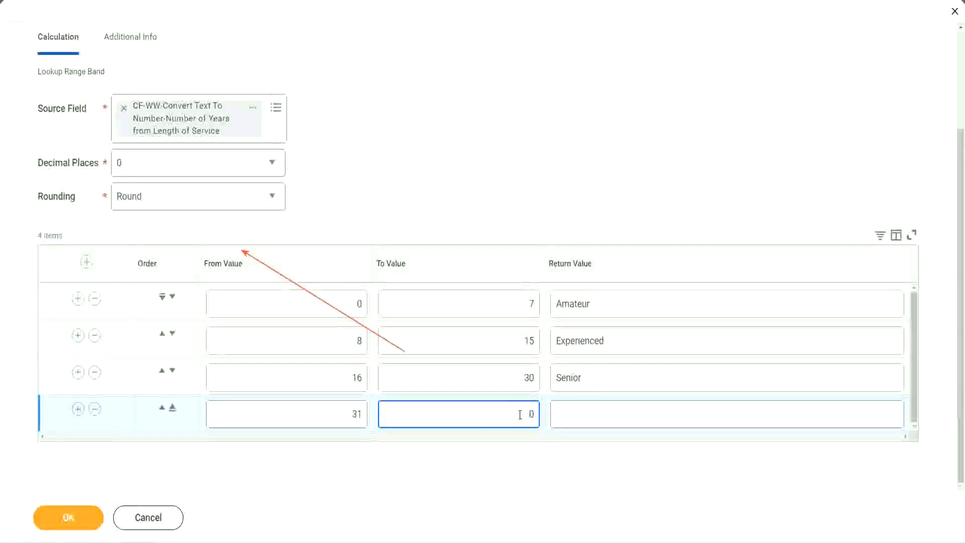
type("1000")
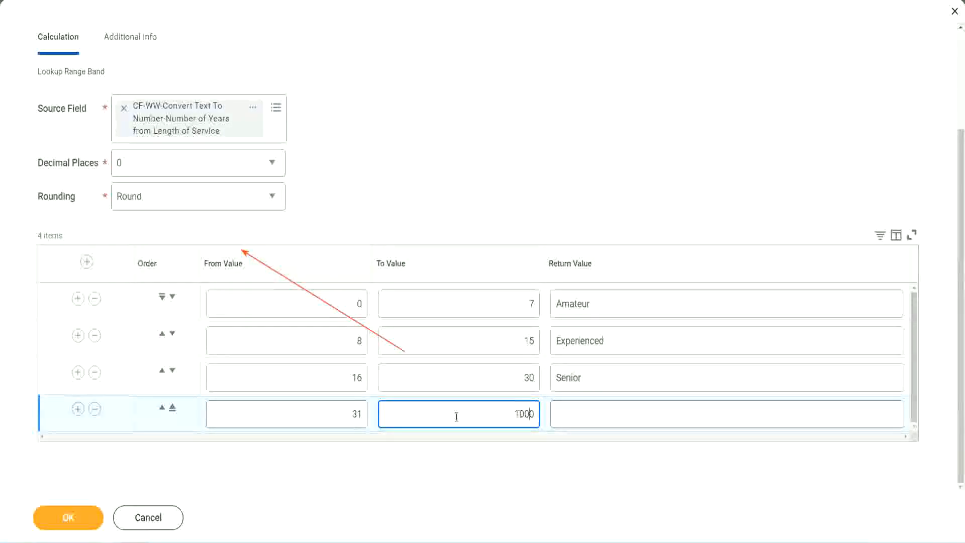
left_click_drag(504, 408, 553, 408)
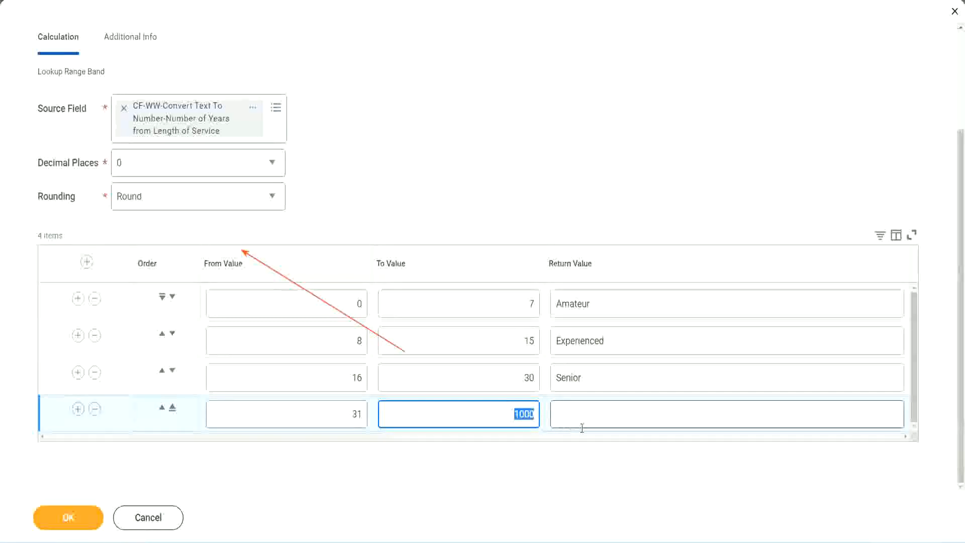
left_click(511, 410)
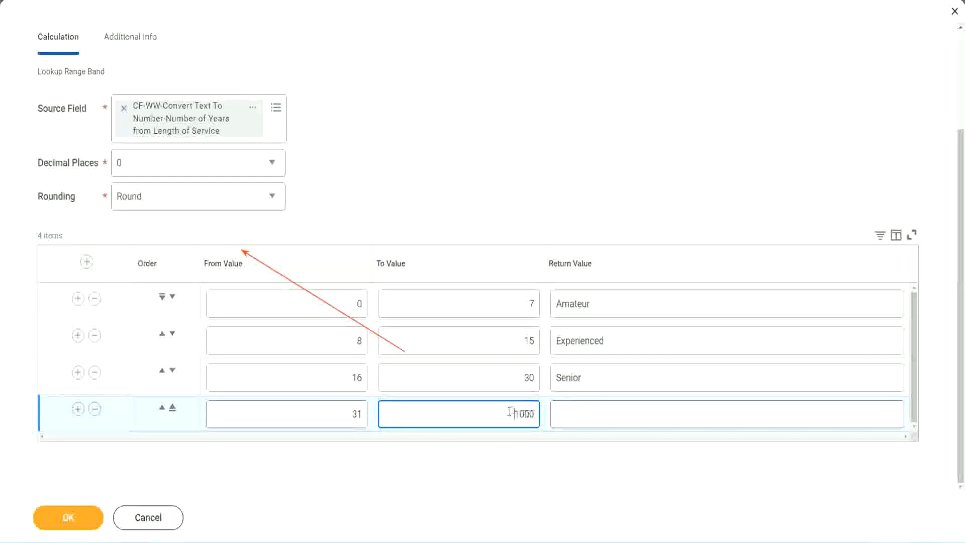
left_click_drag(506, 410, 541, 411)
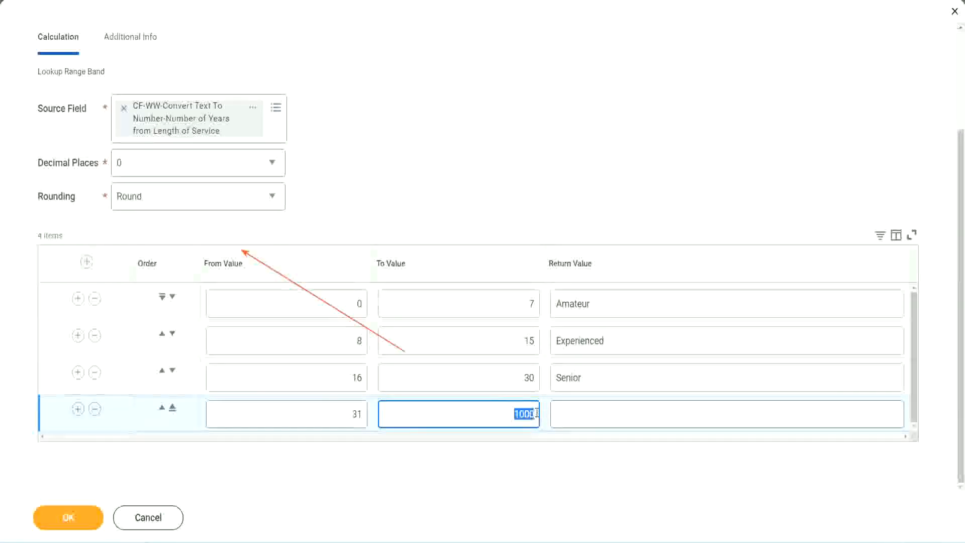
left_click(602, 414)
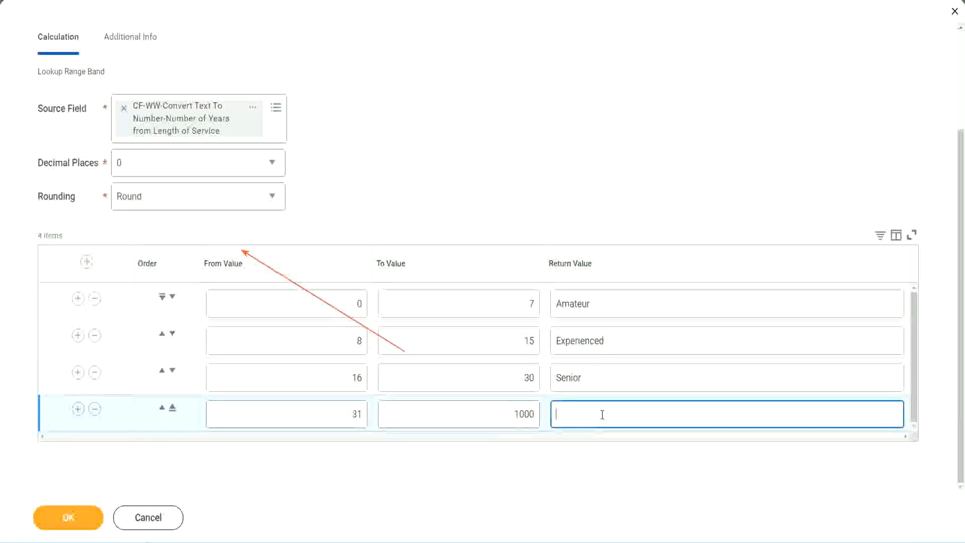
type("Legend")
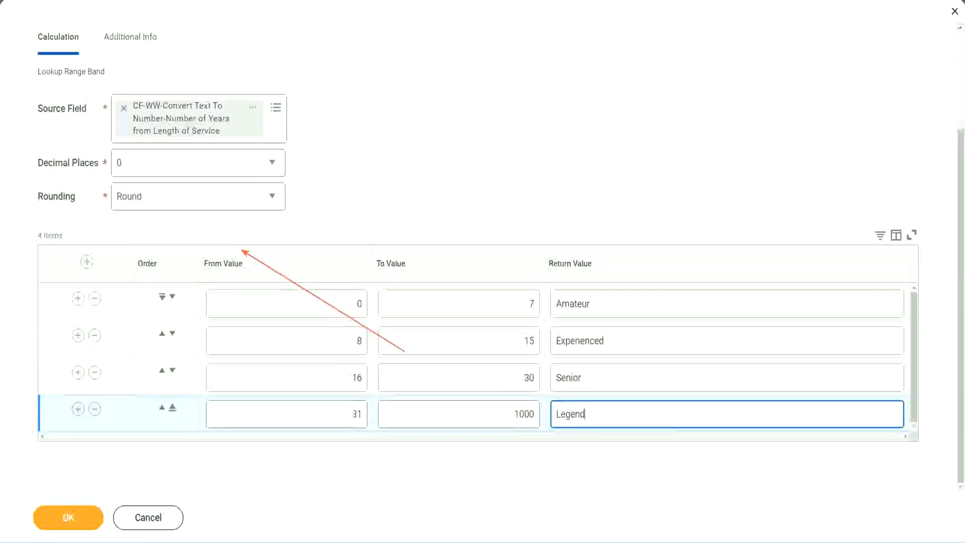
left_click(449, 167)
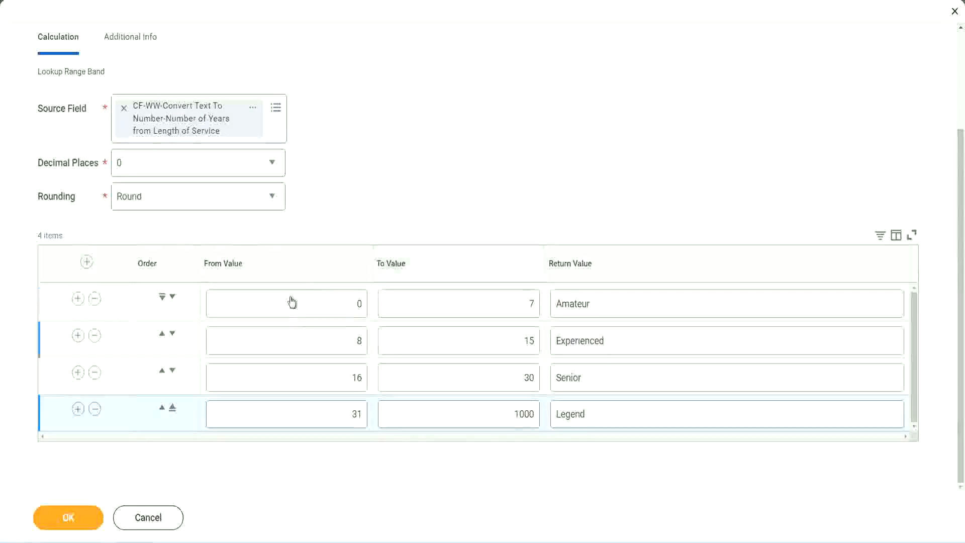
- Review the return values of the four range rows along with the from and to limits of the first band
left_click(626, 303)
left_click(624, 341)
left_click(609, 383)
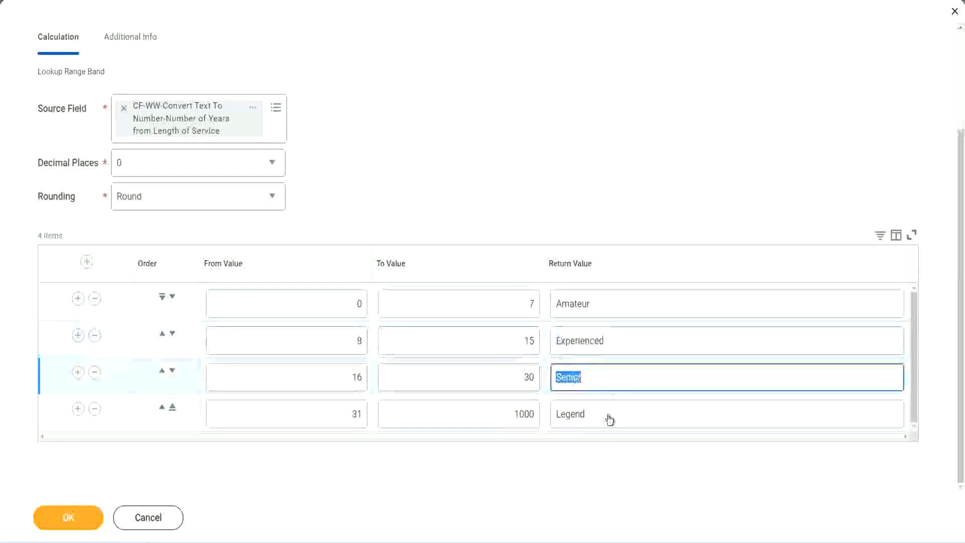
left_click(608, 413)
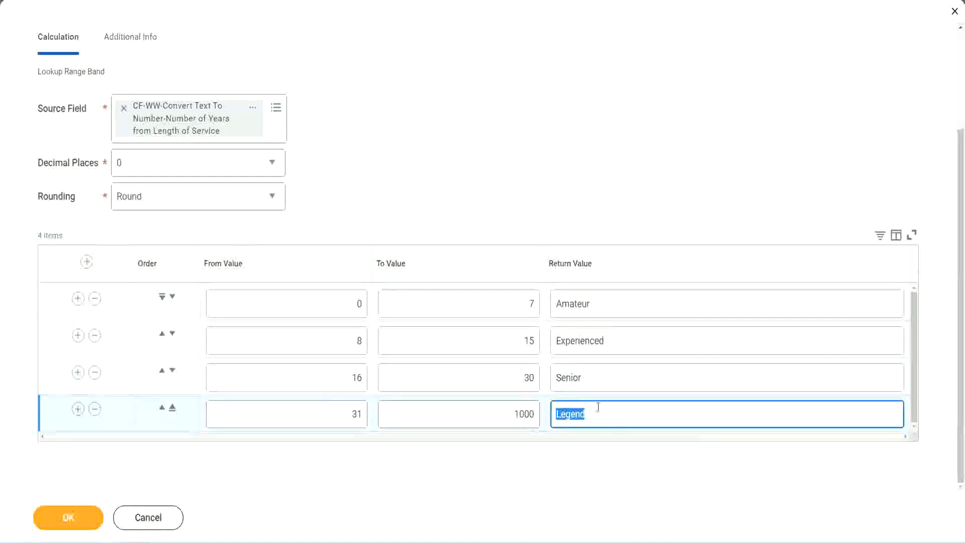
left_click(307, 306)
left_click(494, 294)
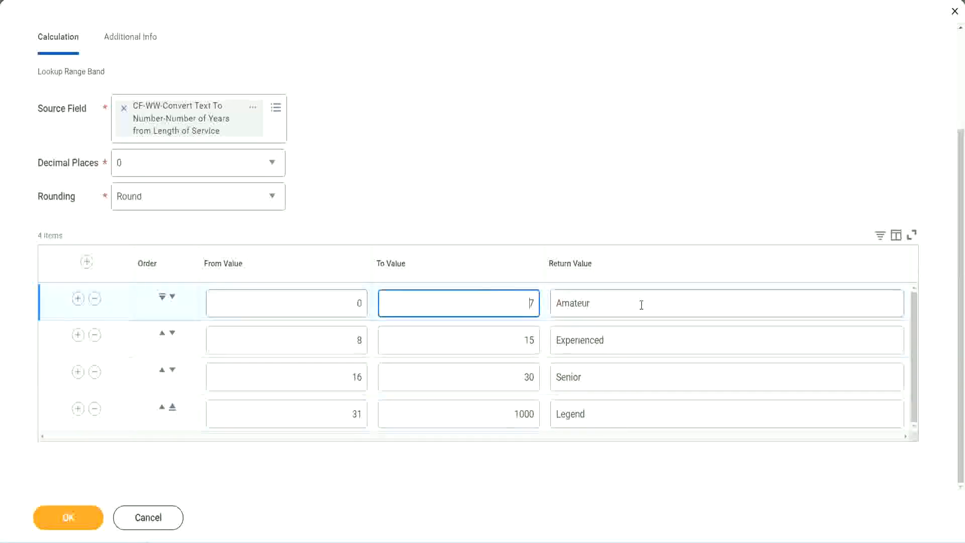
left_click(640, 303)
left_click(623, 341)
left_click(616, 385)
left_click(607, 414)
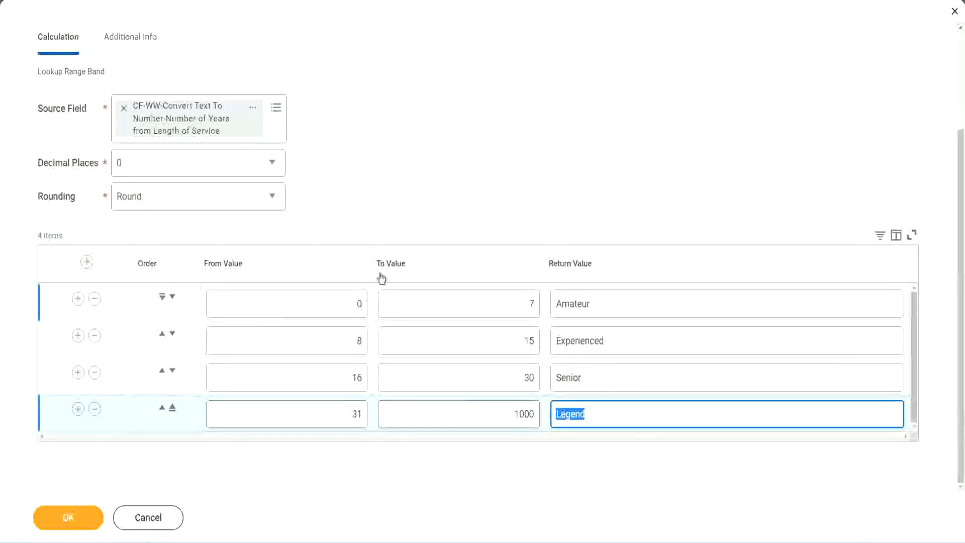
left_click(447, 211)
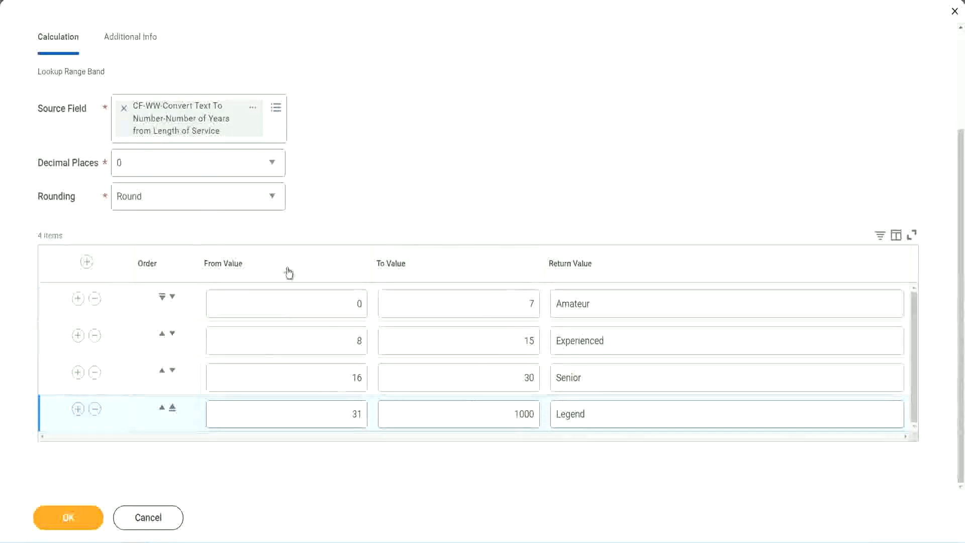
- Save the Lookup Range Band calculated field and copy its name from the save confirmation page
left_click(67, 516)
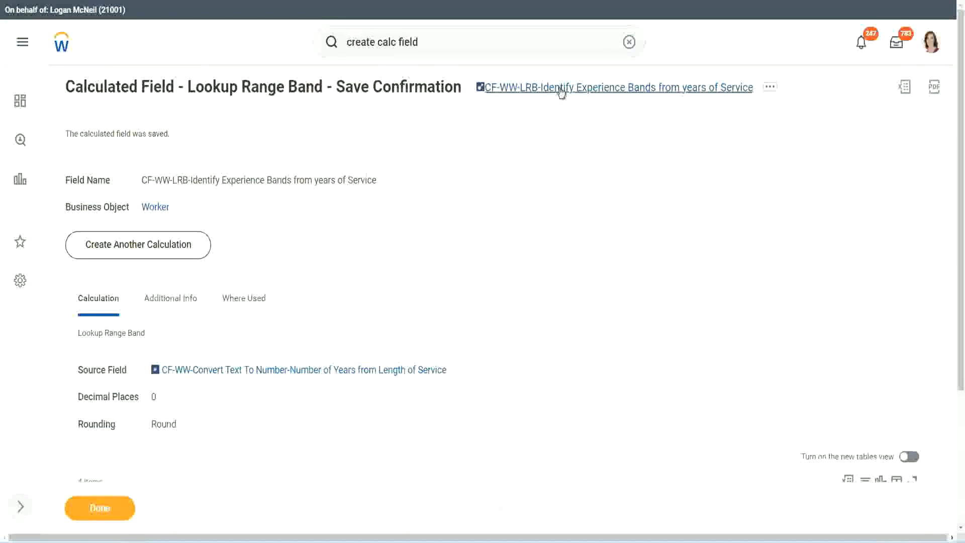
right_click(559, 92)
left_click(572, 149)
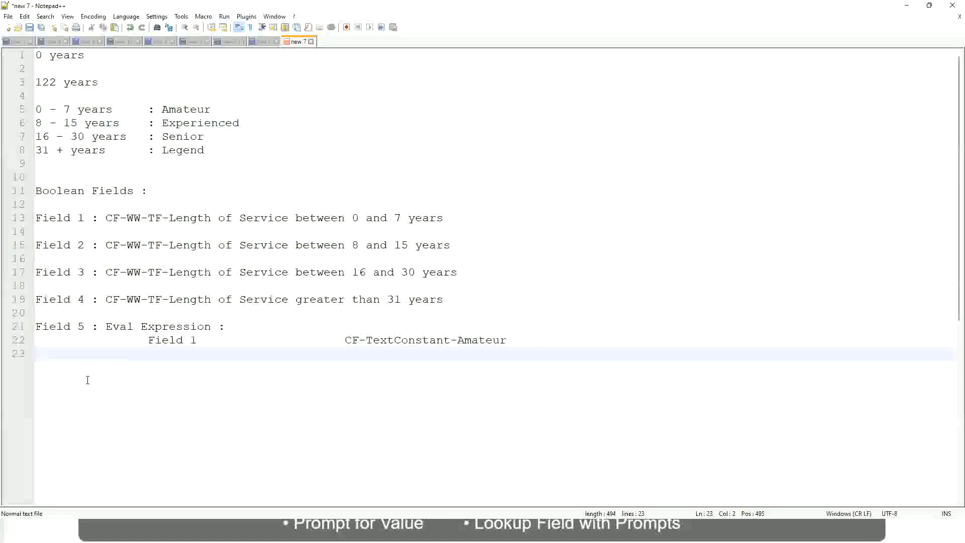
- In the Notepad++ notes, leave blank lines below the Eval Expression entry and add the text "10,000 USD"
key("Return")
key("Return")
key("Return")
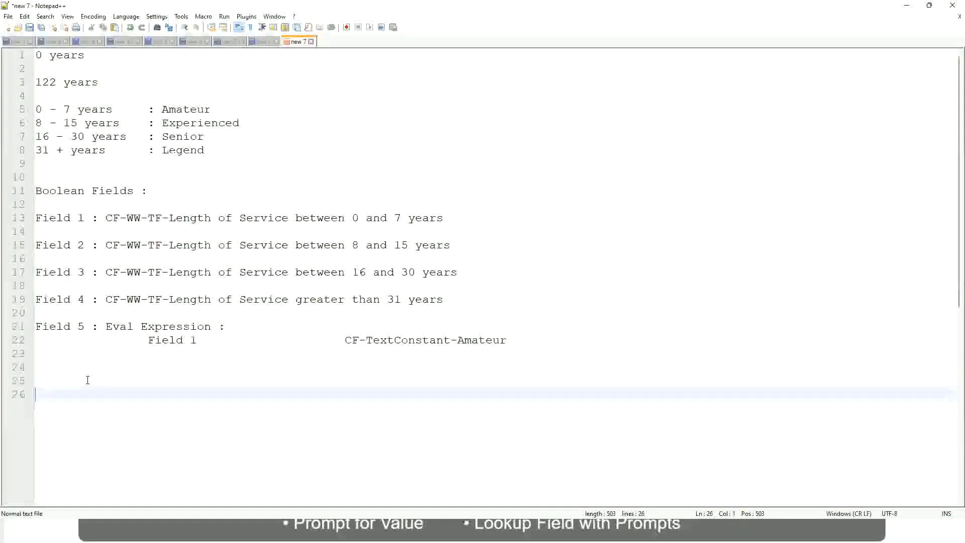
type("10,000 USD")
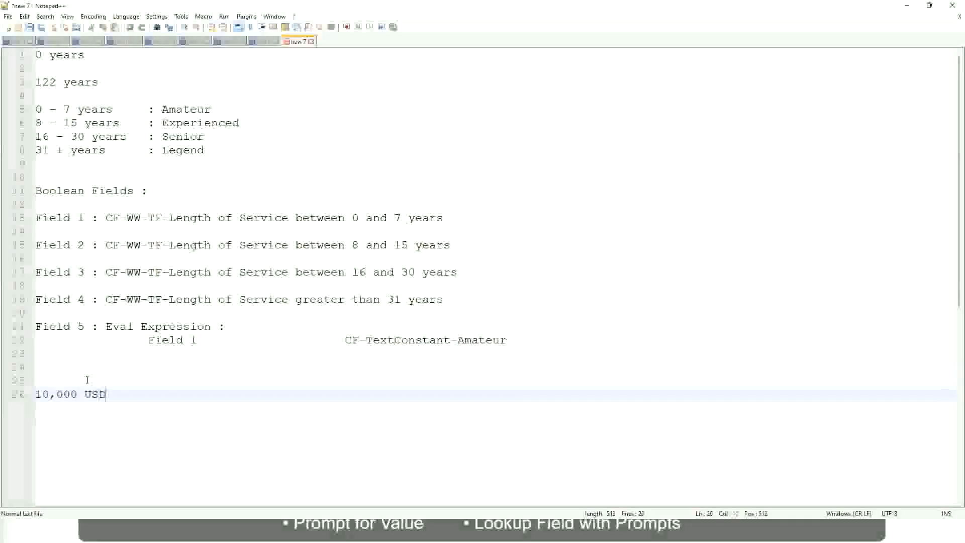
- Add "1,000,000 USD" on the same line, spaced several tab stops after "10,000 USD"
key("Tab")
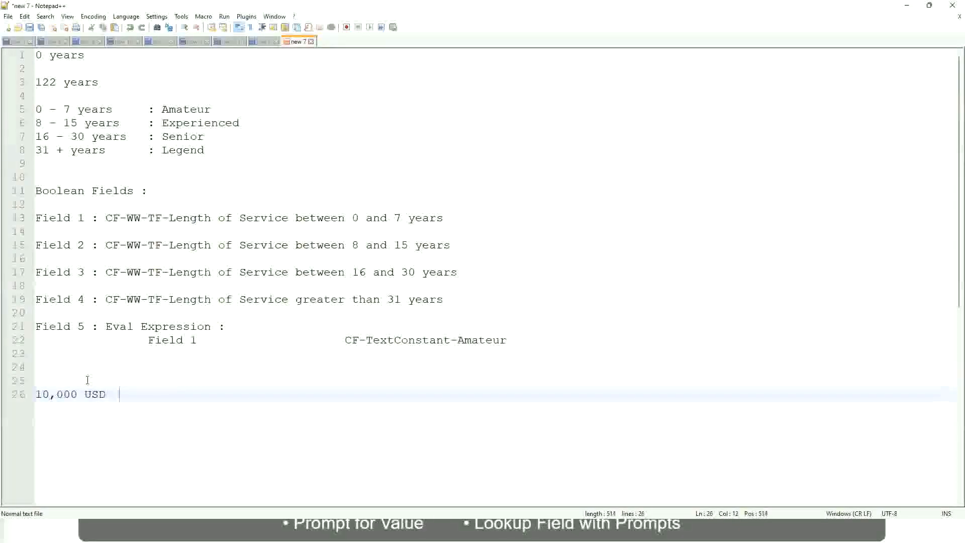
key("Tab")
key("Tab")
key("Tab")
key("Tab")
key("Tab")
key("Tab")
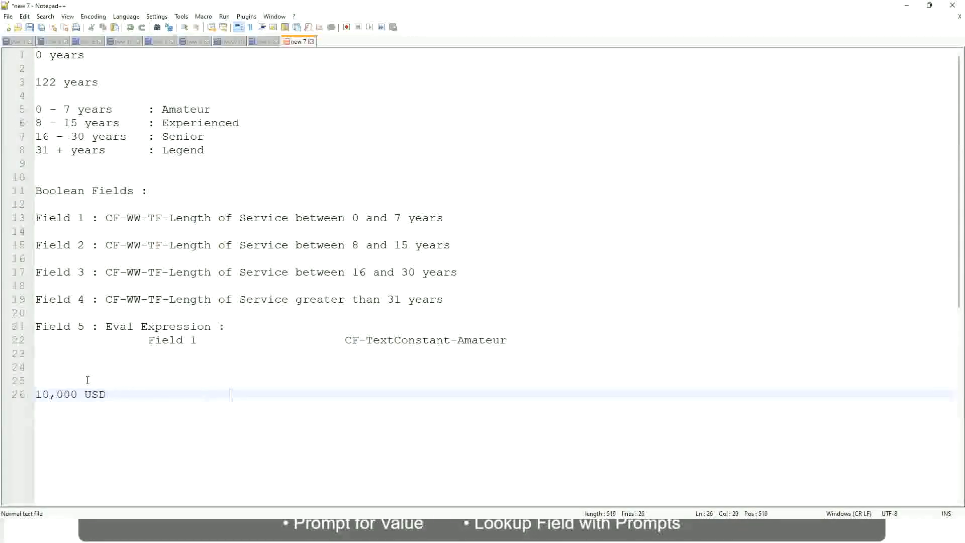
type("1,000,000")
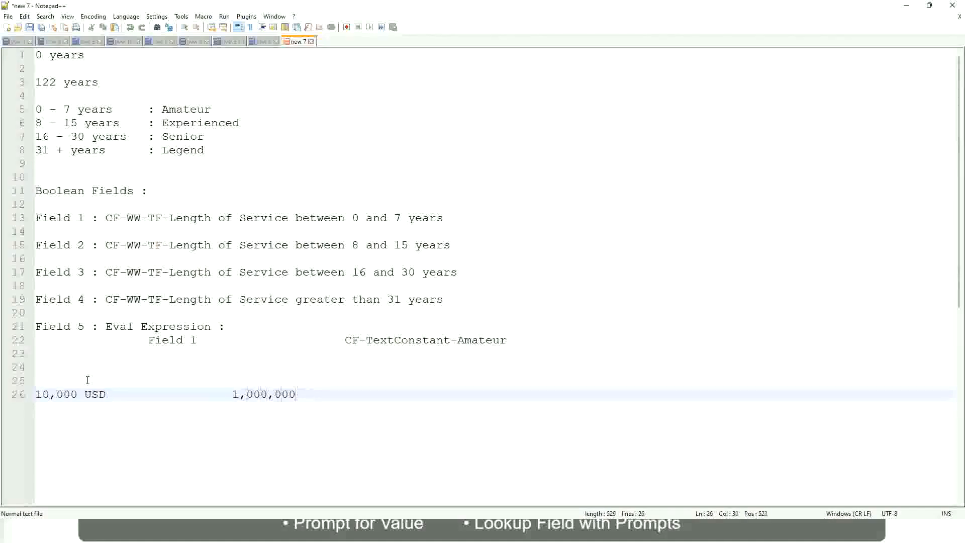
key("Left")
key("Left")
key("Left")
key("Left")
key("Left")
key("Right")
key("Right")
key("Right")
key("Right")
key("Right")
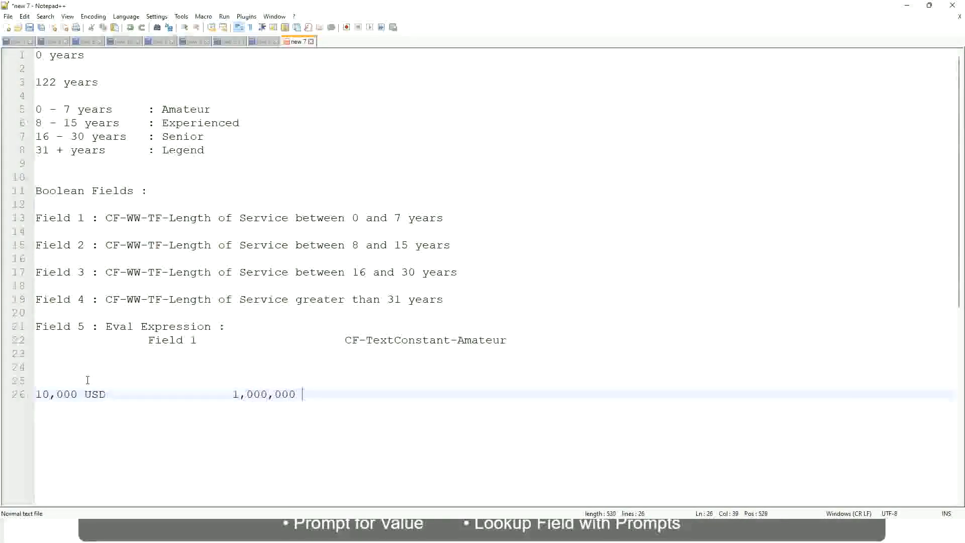
type("USD")
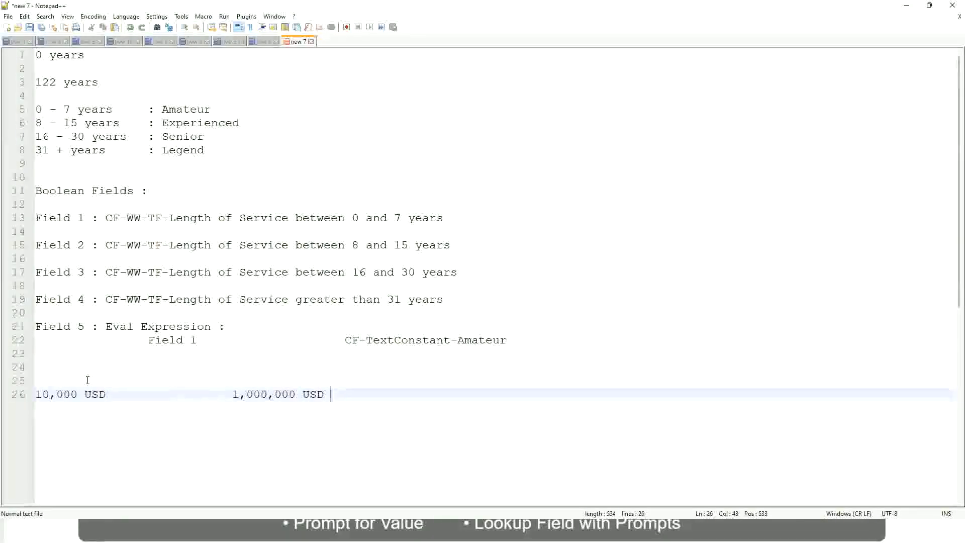
- Below the USD amounts, leave a blank line and add the band "10 - 50,000" with the tab-spaced label ": Low"
key("Return")
key("Return")
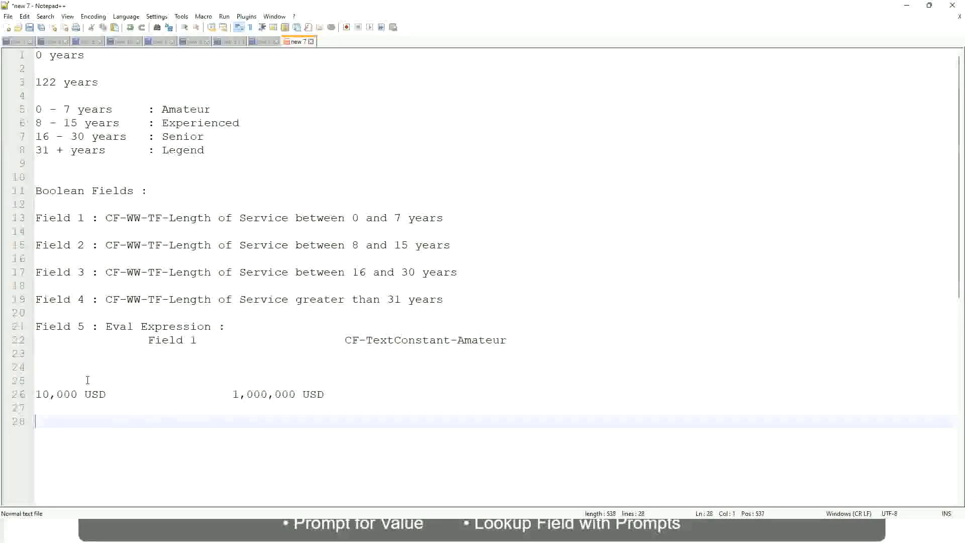
type("10 - 50,000")
key("Tab")
key("Tab")
key("Tab")
key("Tab")
type(": Low")
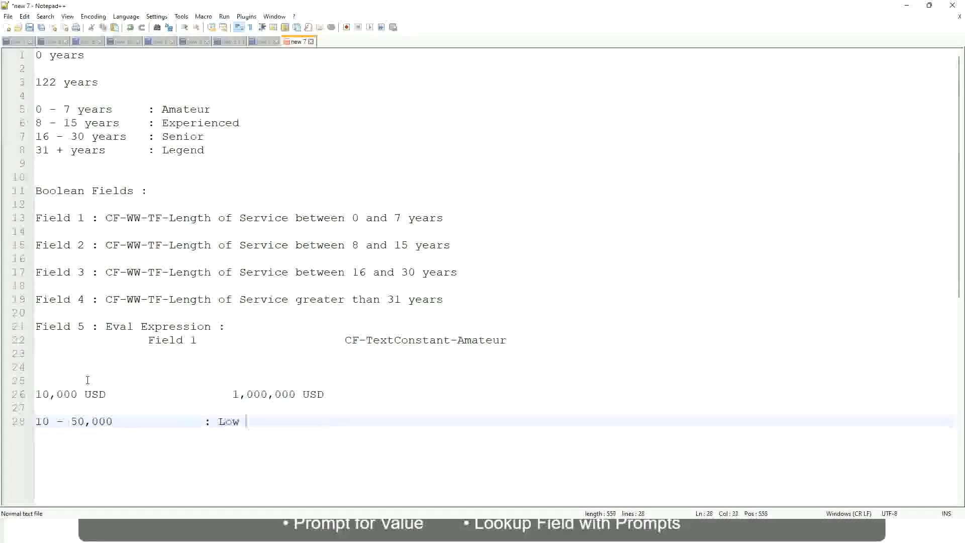
- Directly under the Low band, add the band "50,001 - 150,000" with the aligned label ": Medium"
key("Return")
key("Return")
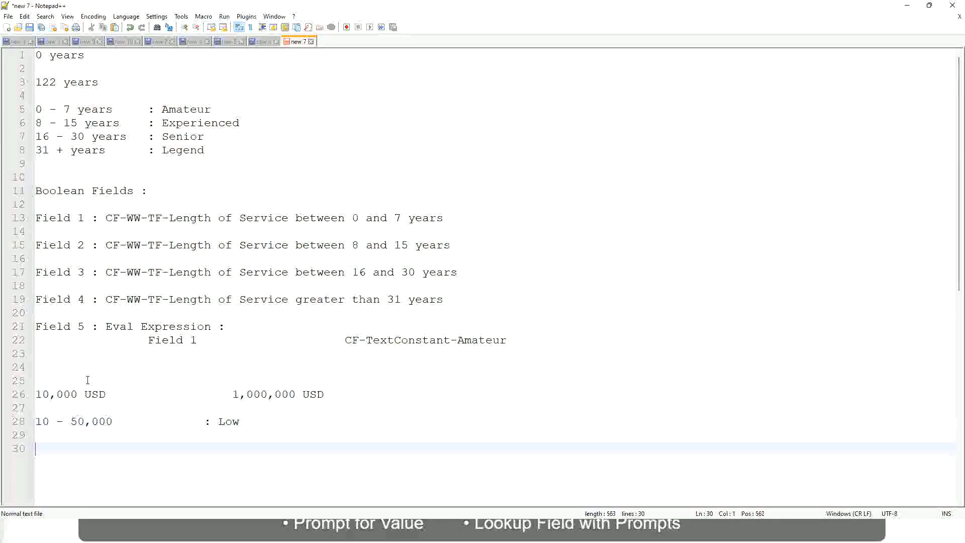
key("Up")
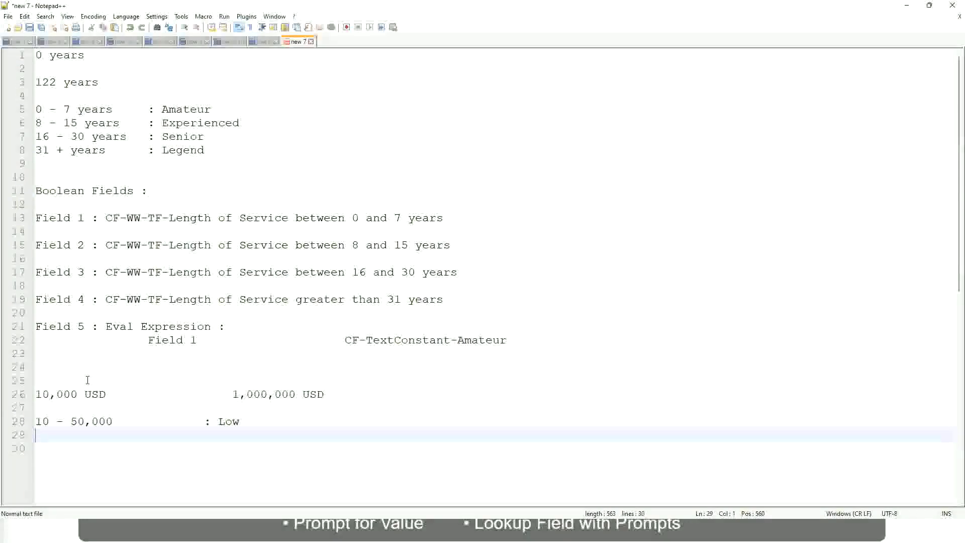
type("50,001 ")
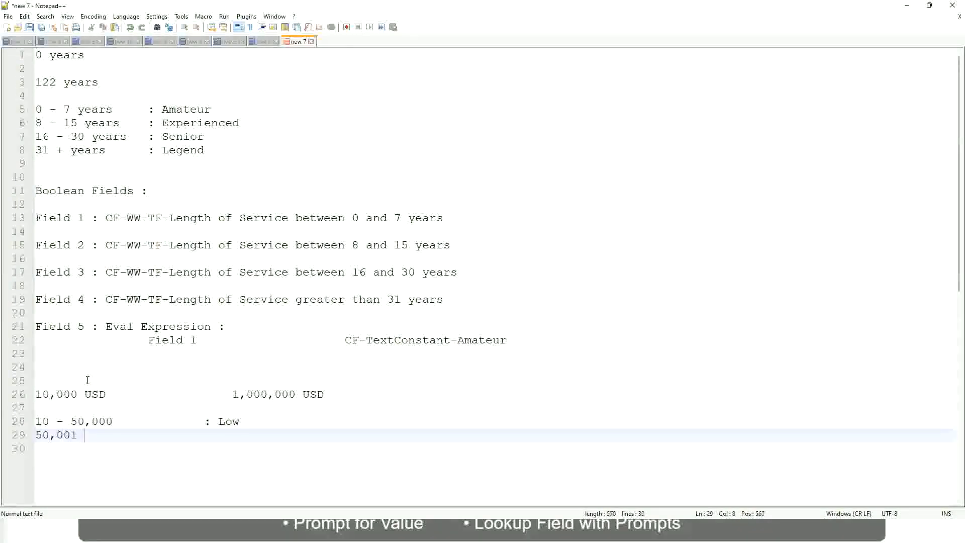
type("- 150,000")
key("Tab")
key("Tab")
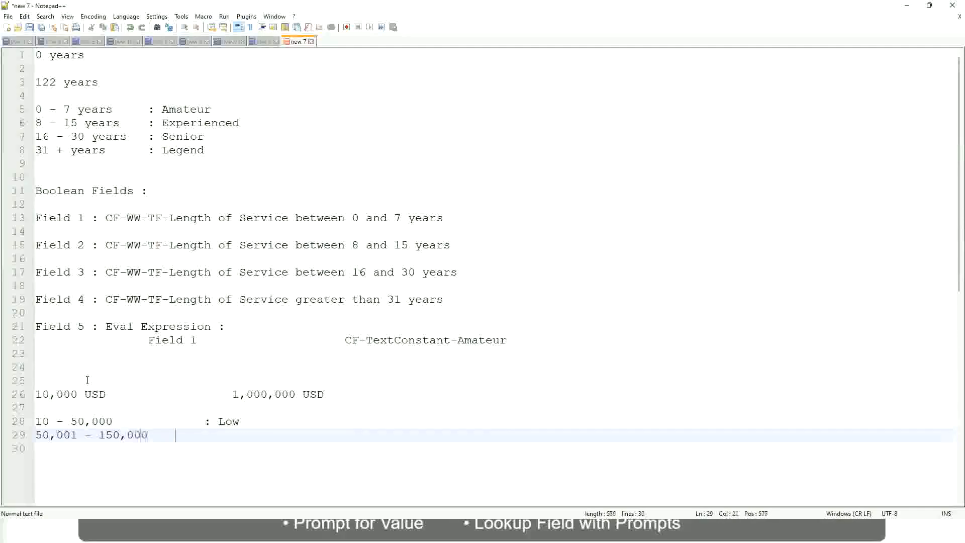
type(": Med")
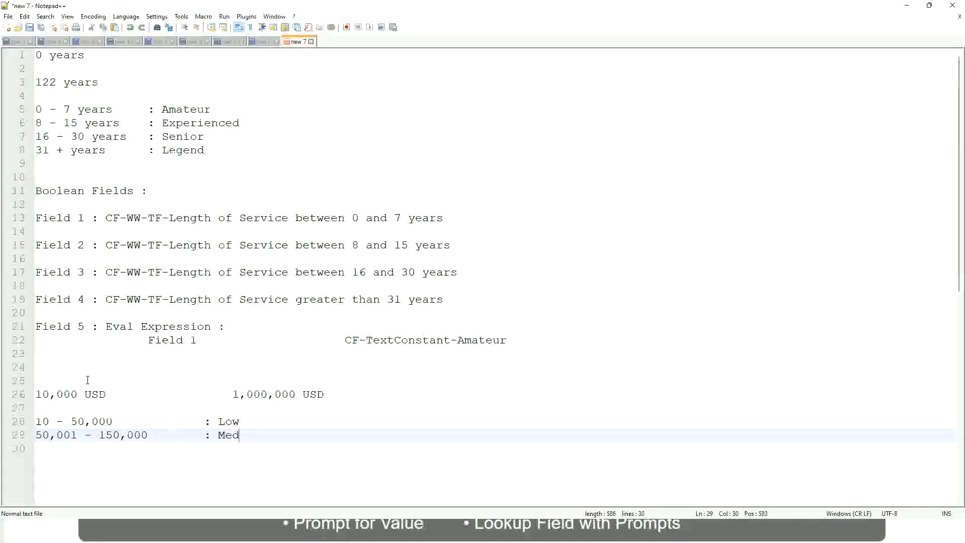
type("ium")
- On the line under the Medium band, add "> 150,000" with the aligned label ": High"
key("Return")
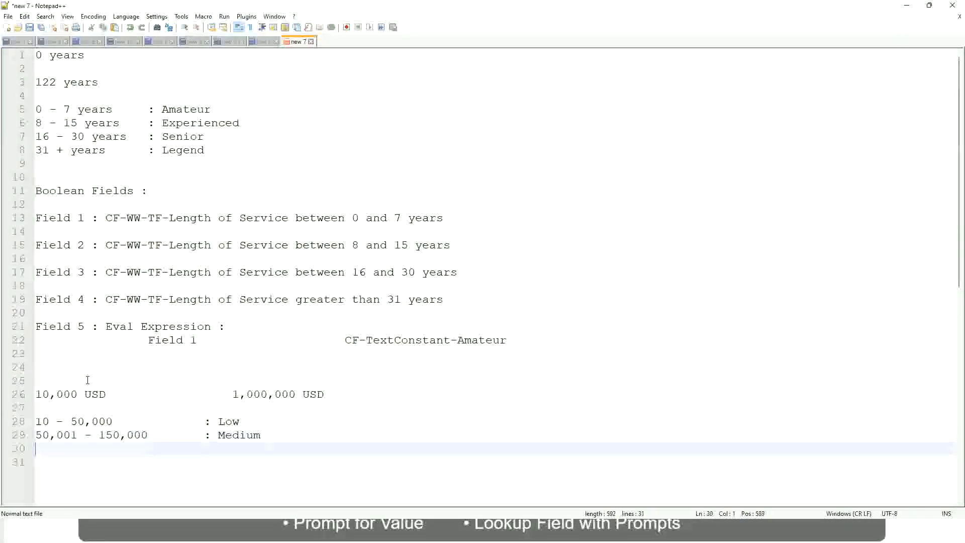
type("> 150,000")
key("Tab")
key("Tab")
key("Tab")
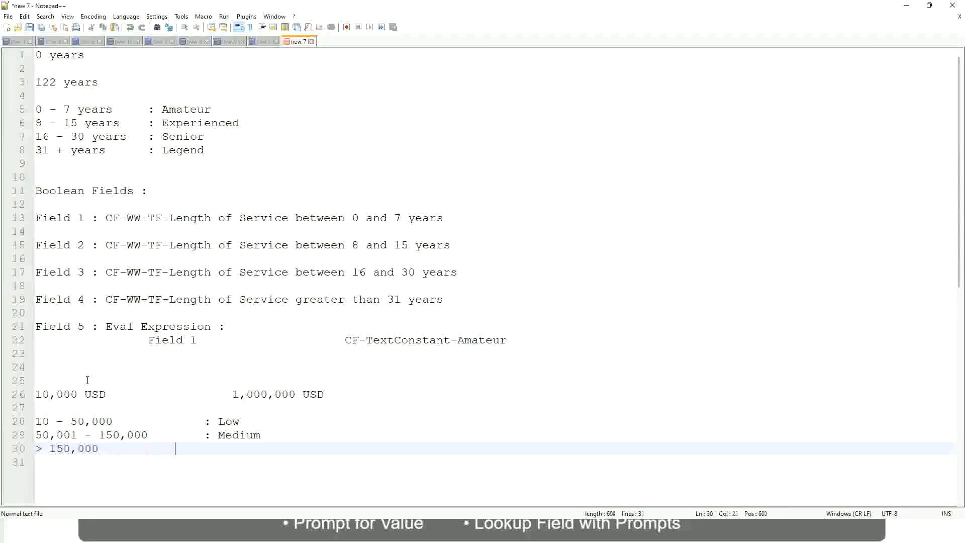
key("Tab")
type(": High")
- Review the 10,000 USD and 1,000,000 USD limits against the Low, Medium and High bands in the notes
left_click(30, 394)
left_click(41, 394)
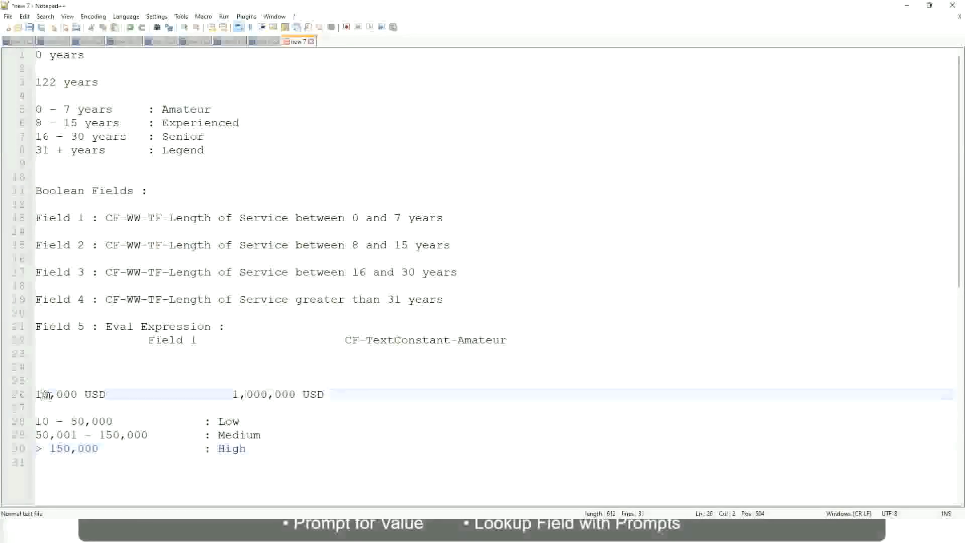
double_click(288, 394)
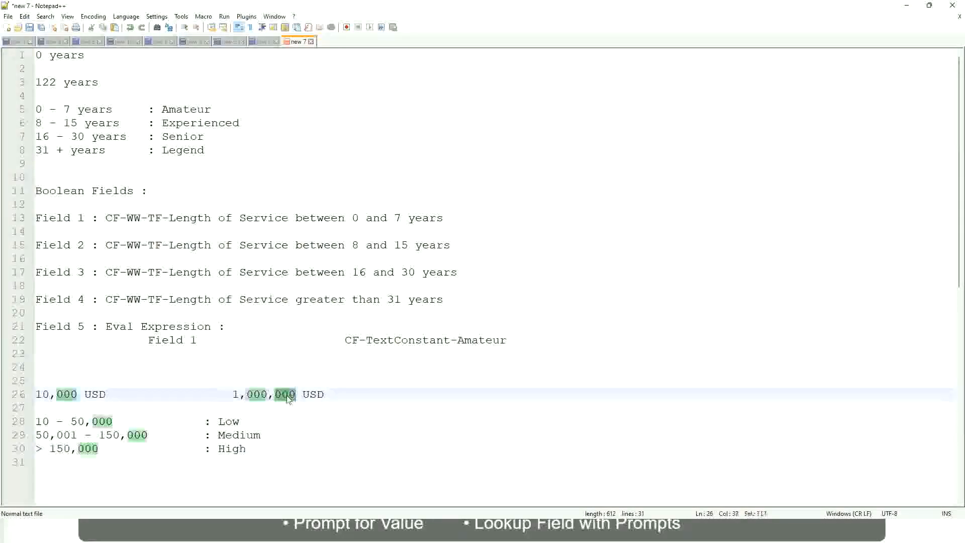
left_click(176, 435)
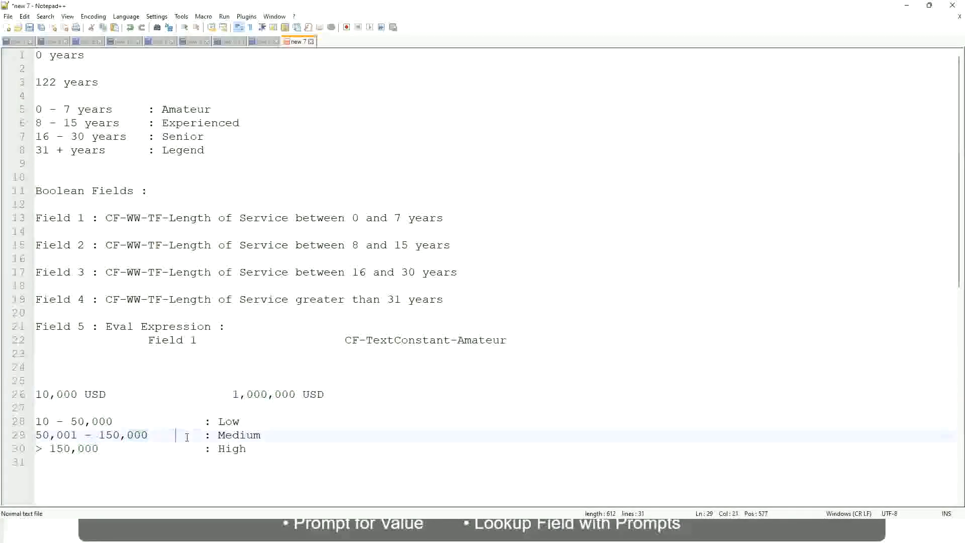
left_click(31, 394)
left_click(297, 395)
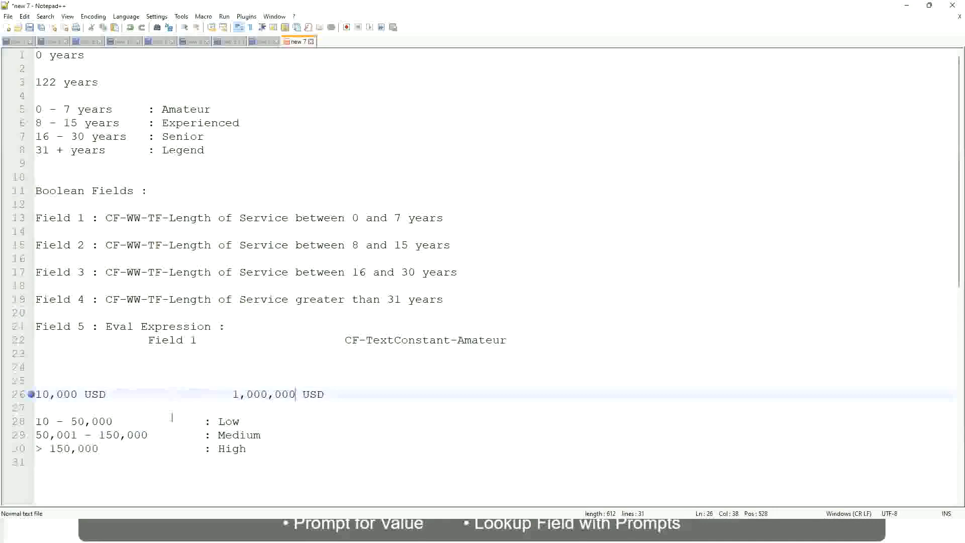
left_click(232, 421)
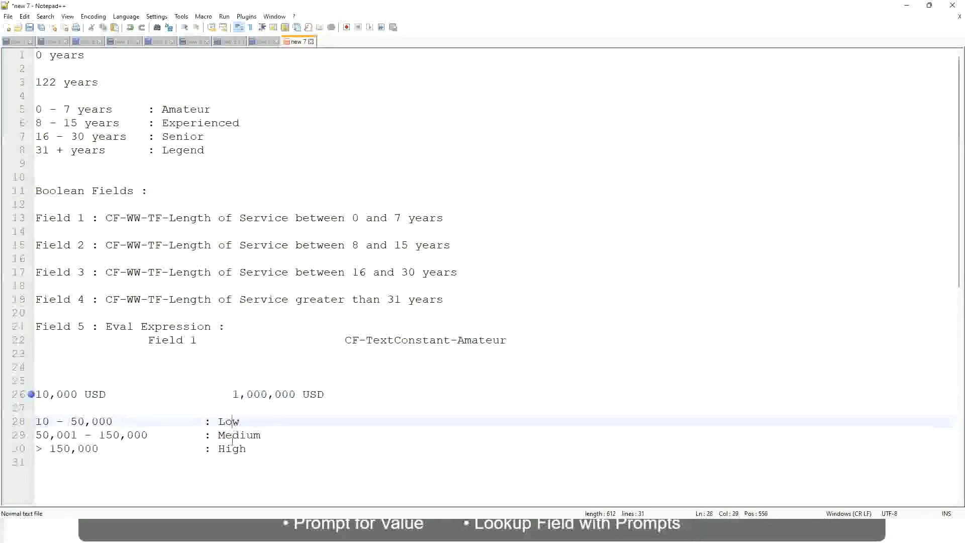
key("Down")
key("Down")
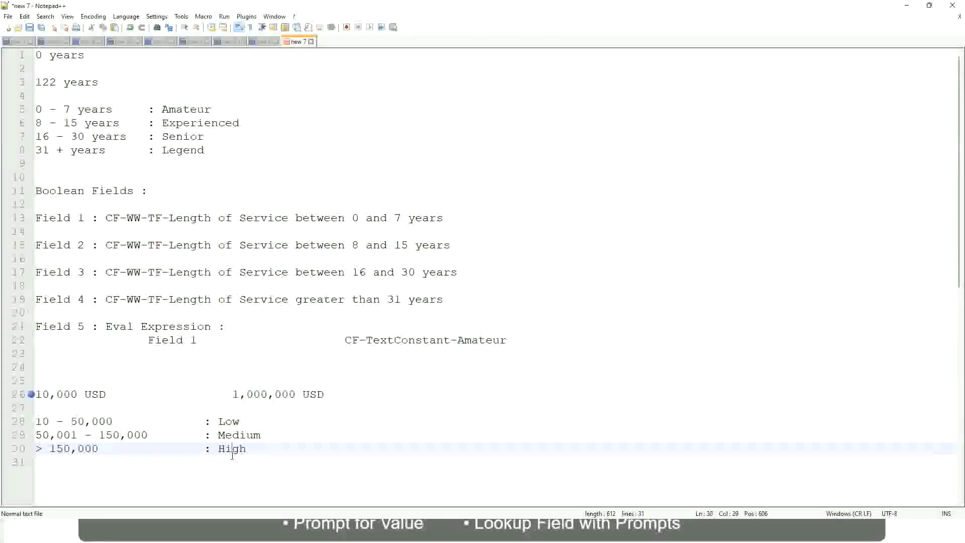
left_click(127, 407)
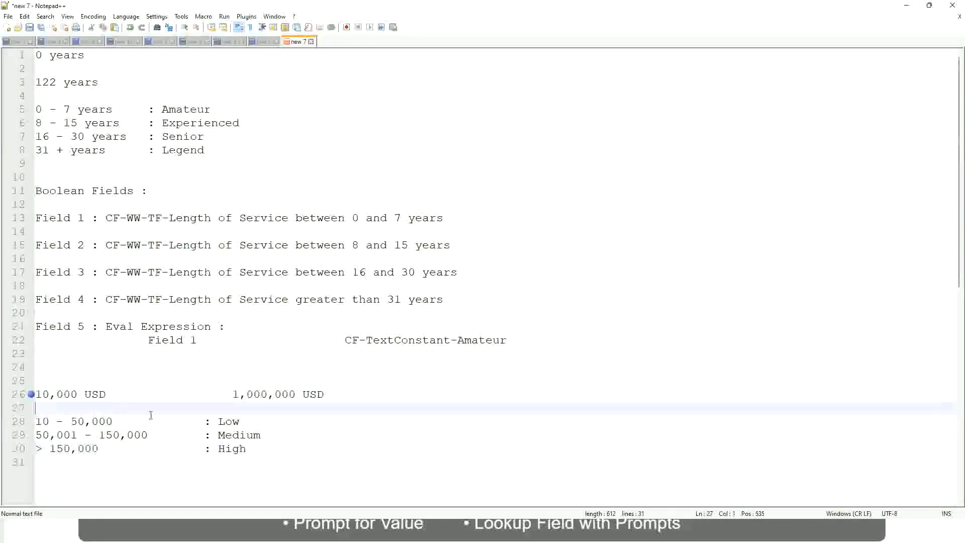
left_click(247, 447)
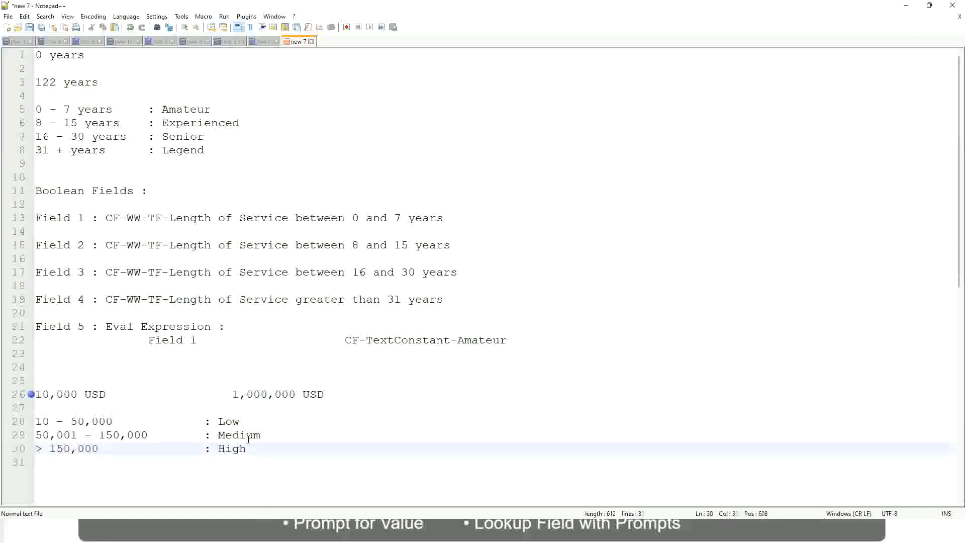